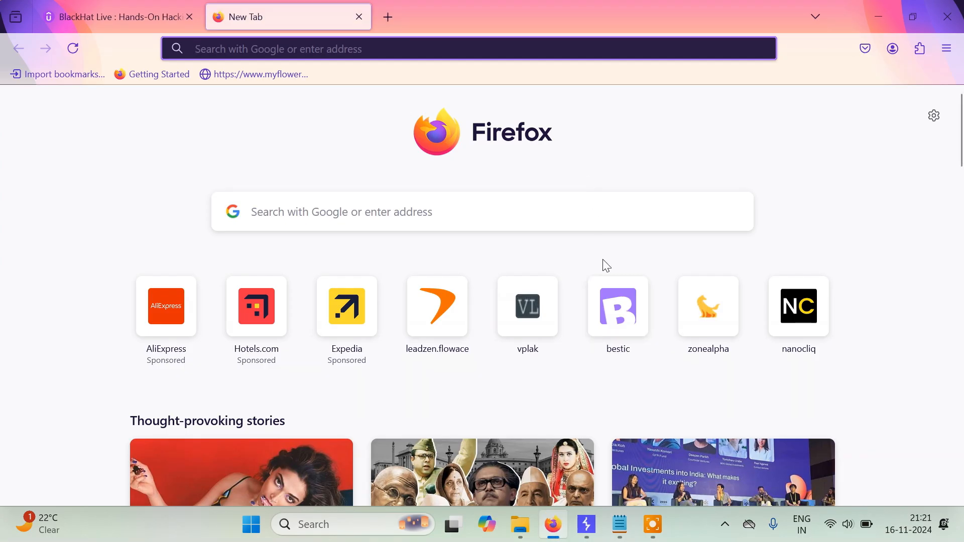
- Turn on proxy interception in Burp Suite and open the bestic shortcut in Firefox
click(586, 524)
click(98, 82)
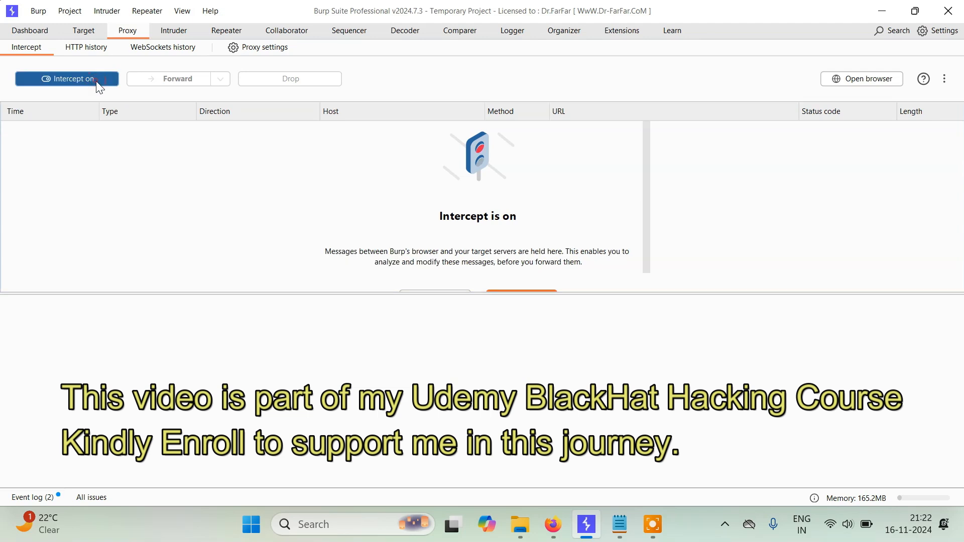
click(549, 528)
click(630, 310)
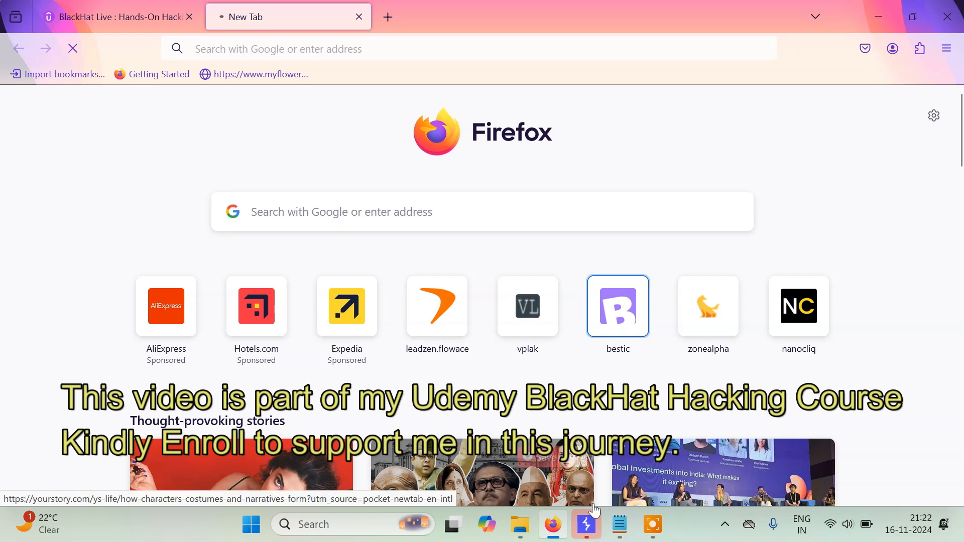
- Switch to Burp Suite, forward the first intercepted requests and examine the Google hosts in the queue
click(596, 528)
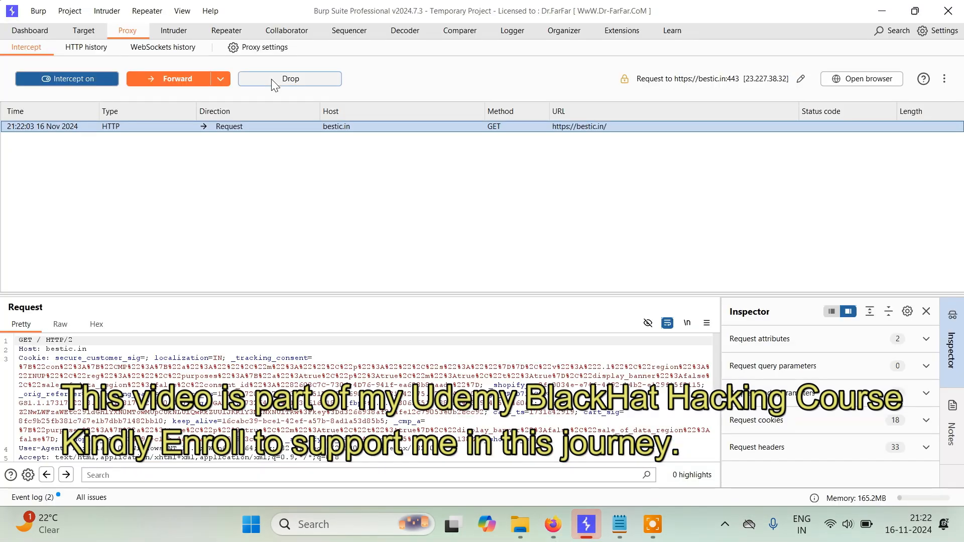
click(172, 79)
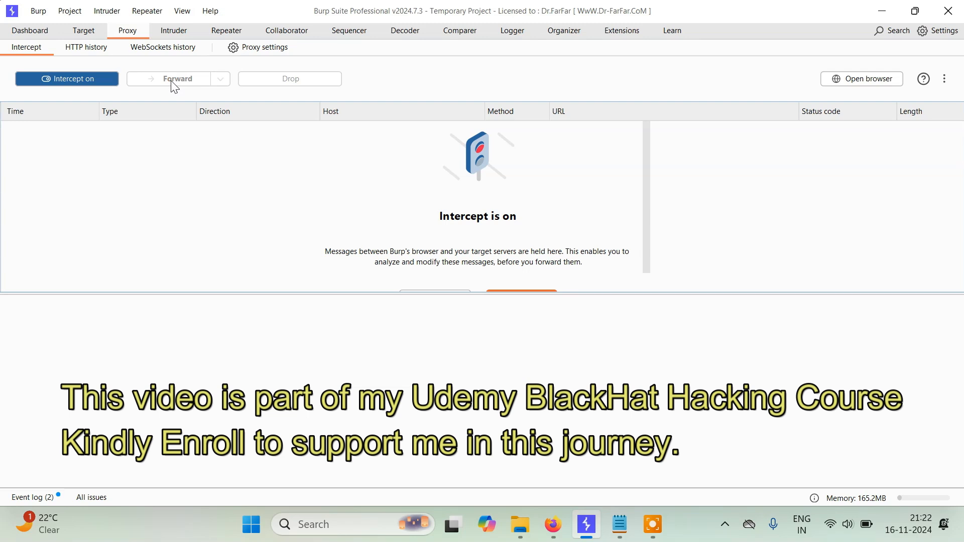
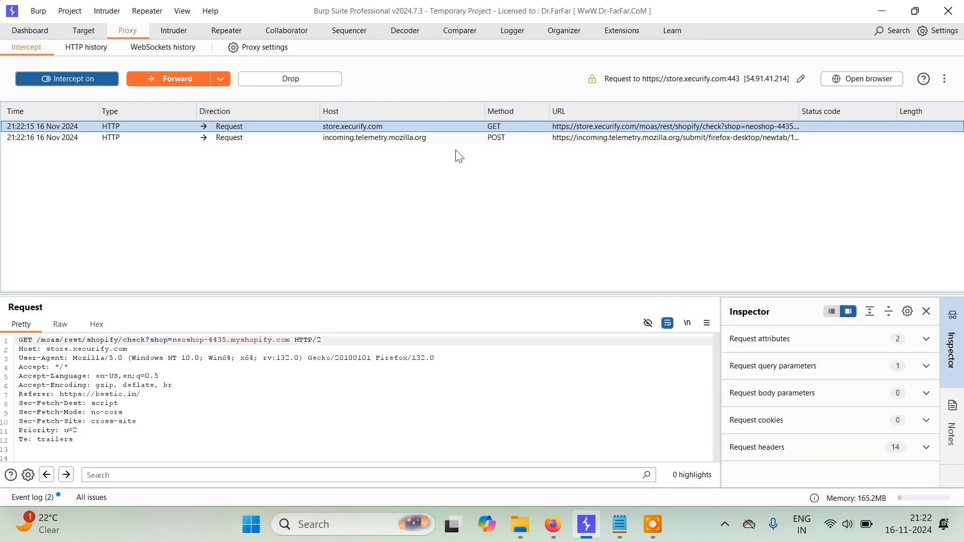
click(189, 78)
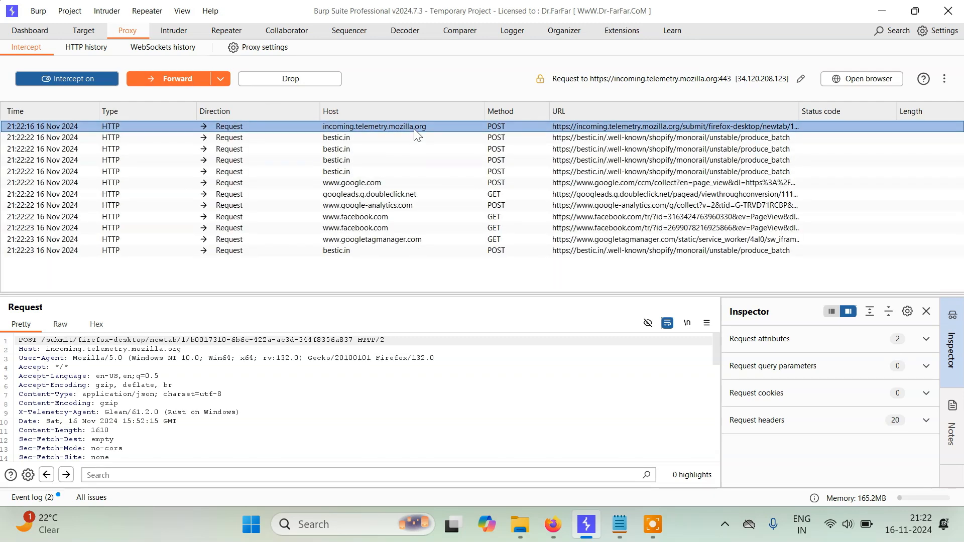
click(359, 182)
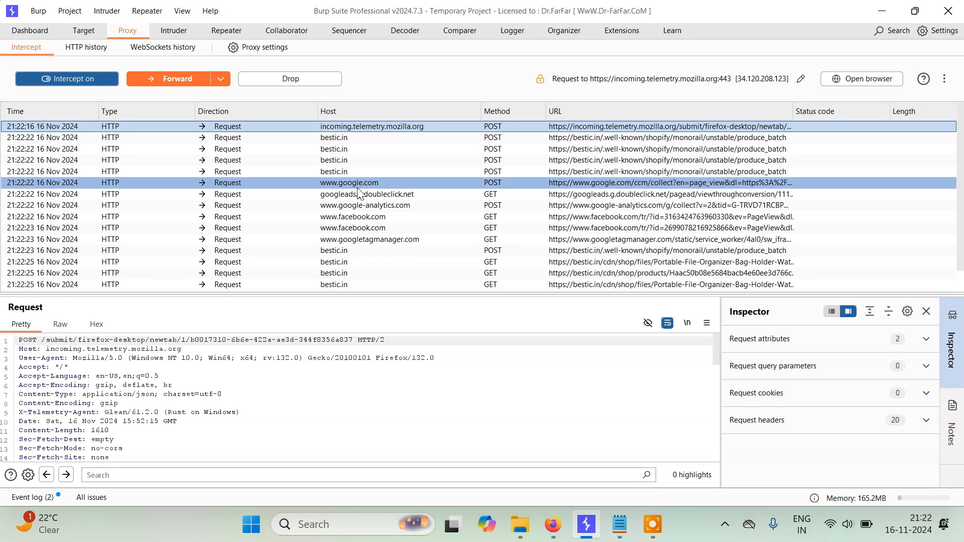
click(360, 194)
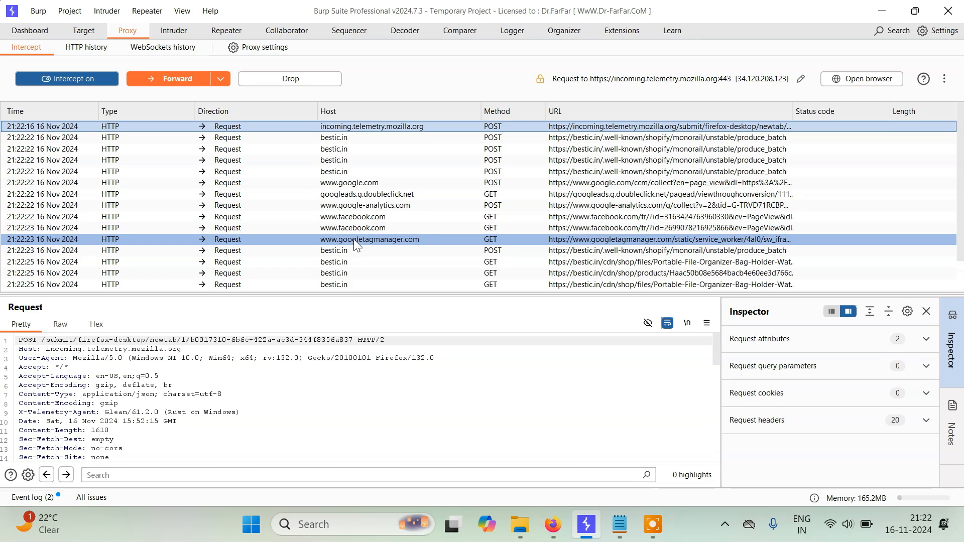
- Forward the queued requests one by one up to the bestic.in product image request and select it
click(191, 79)
click(191, 78)
click(191, 78)
click(192, 78)
click(191, 78)
click(192, 78)
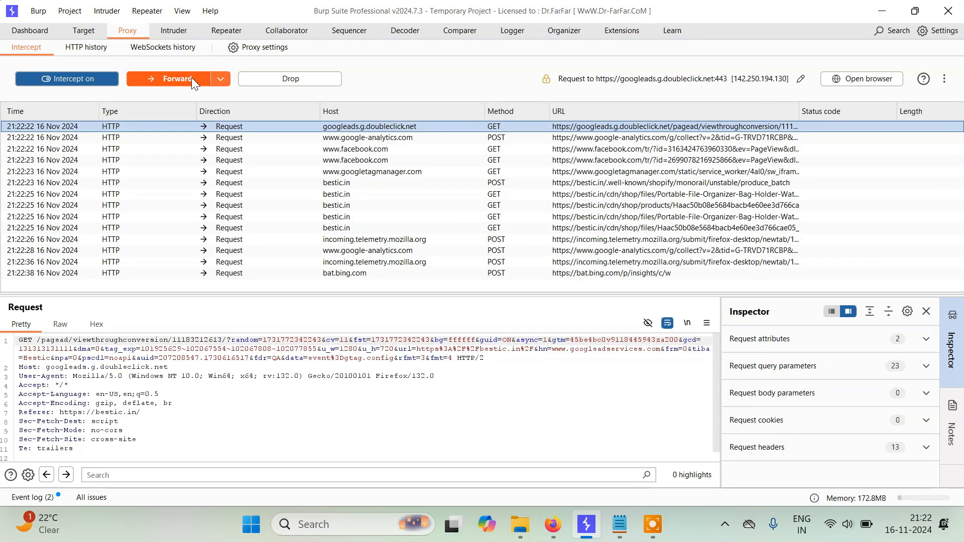
click(191, 78)
click(192, 79)
click(192, 78)
click(192, 78)
click(191, 78)
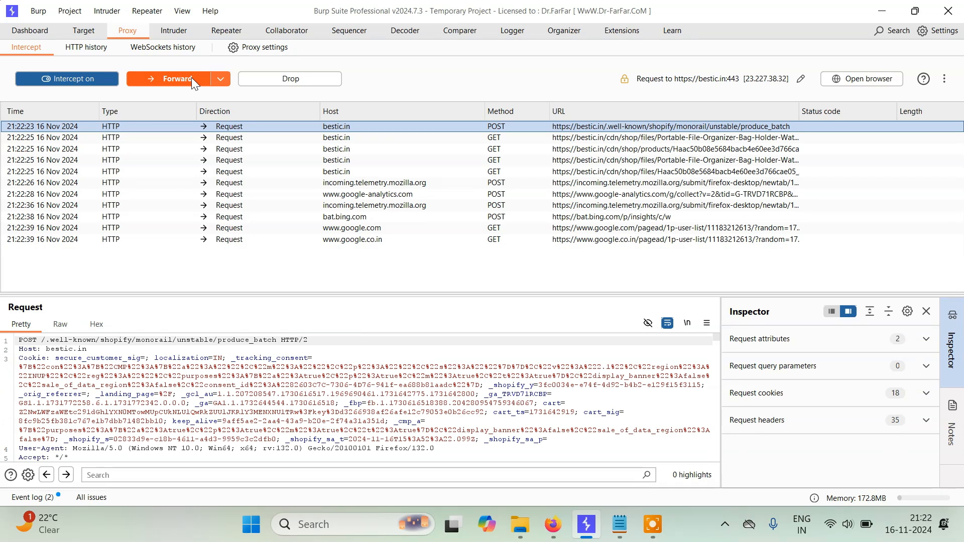
click(191, 78)
click(191, 79)
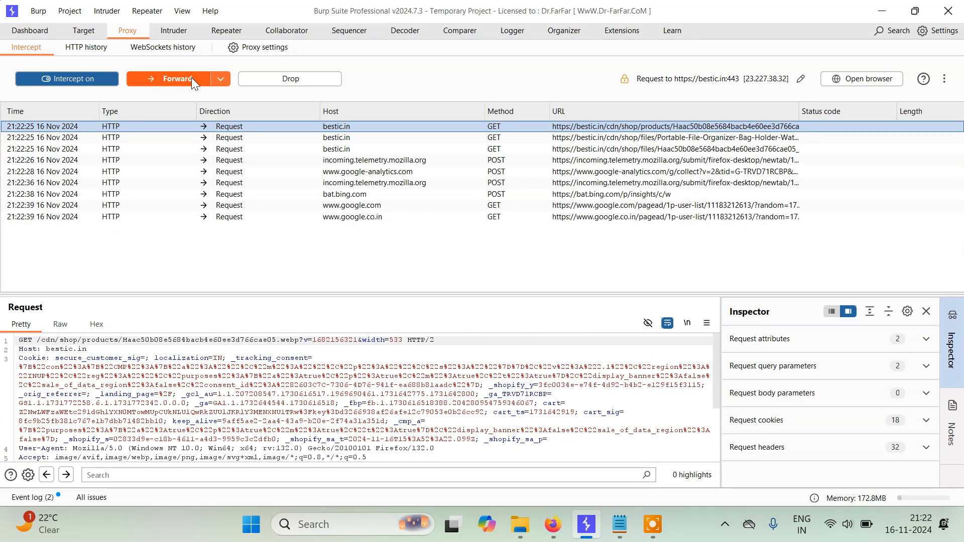
click(353, 125)
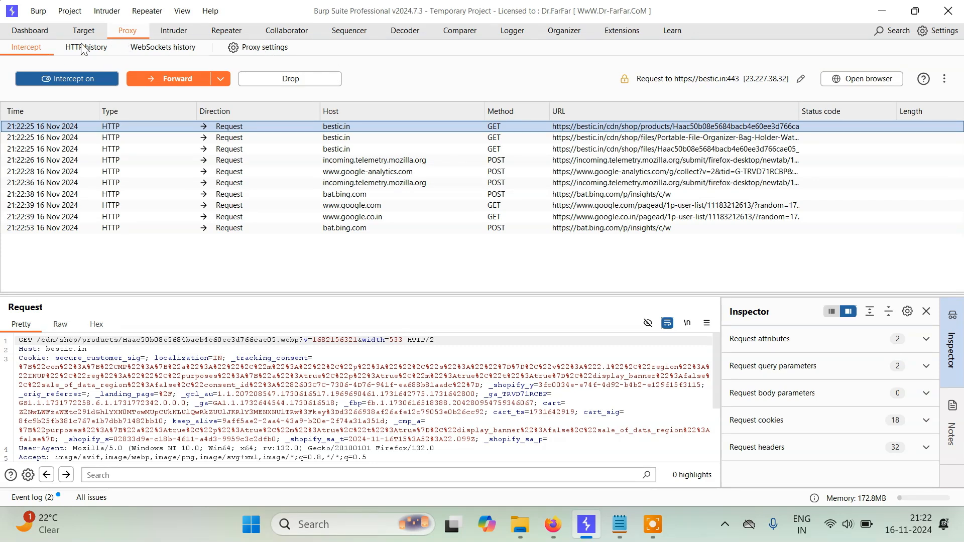
- In the proxy settings, start a request interception rule for the domain name with the relationship Does not match
click(265, 49)
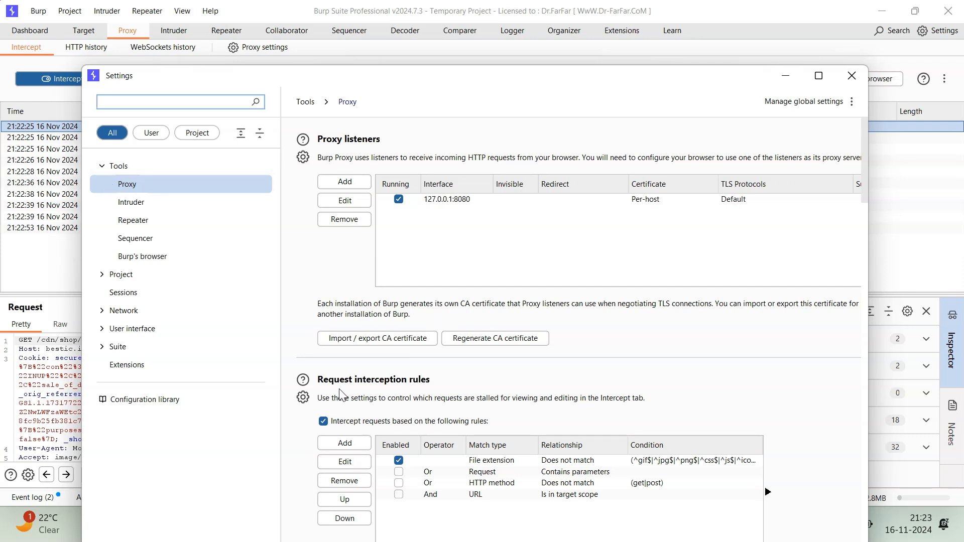
click(862, 160)
drag(861, 161, 865, 203)
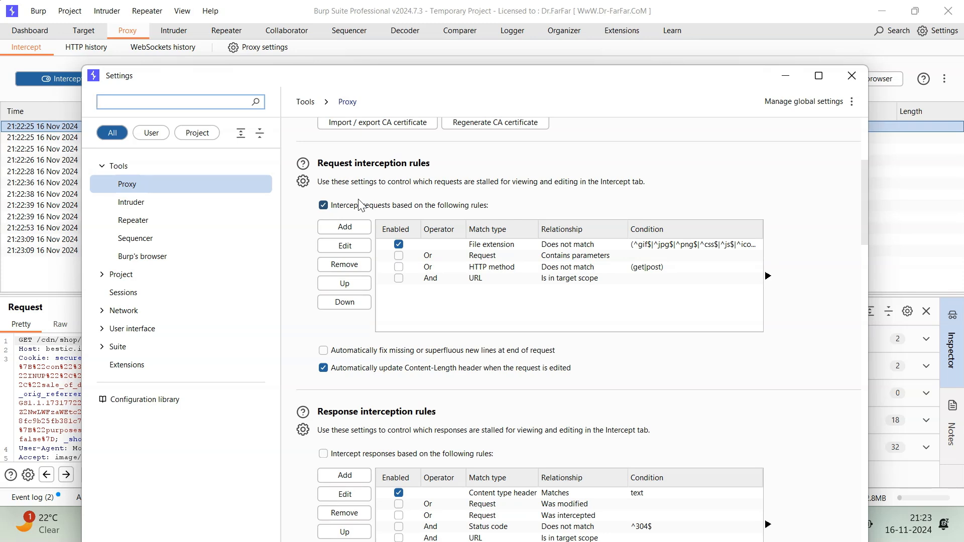
click(350, 227)
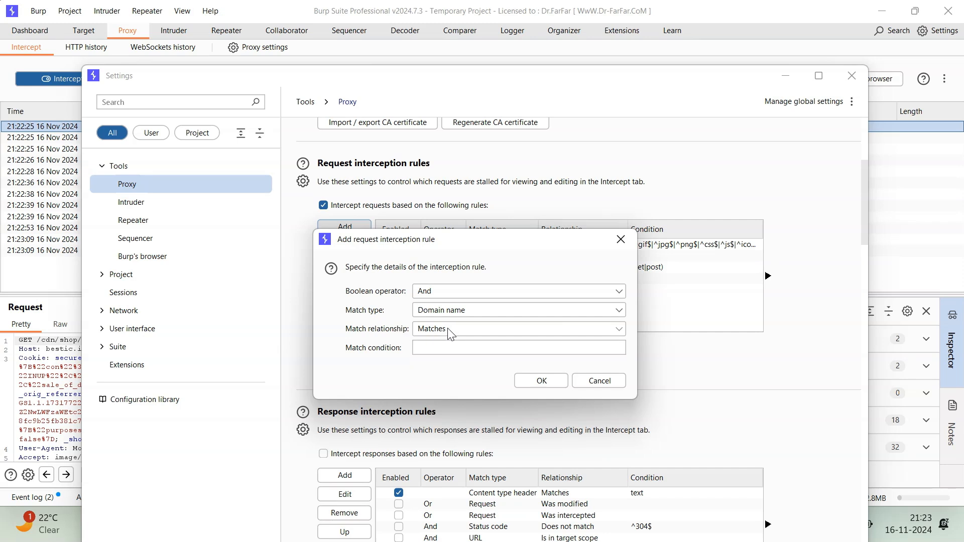
click(447, 329)
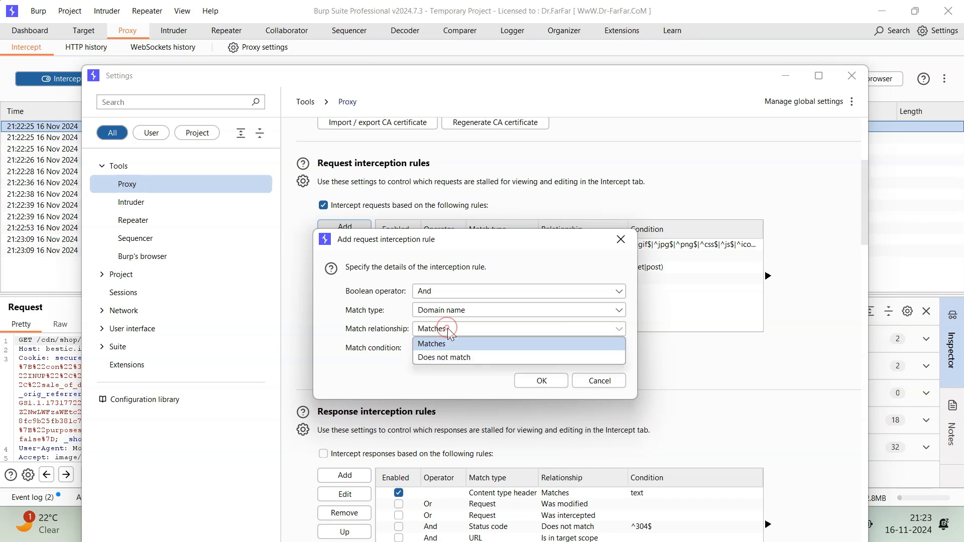
click(447, 356)
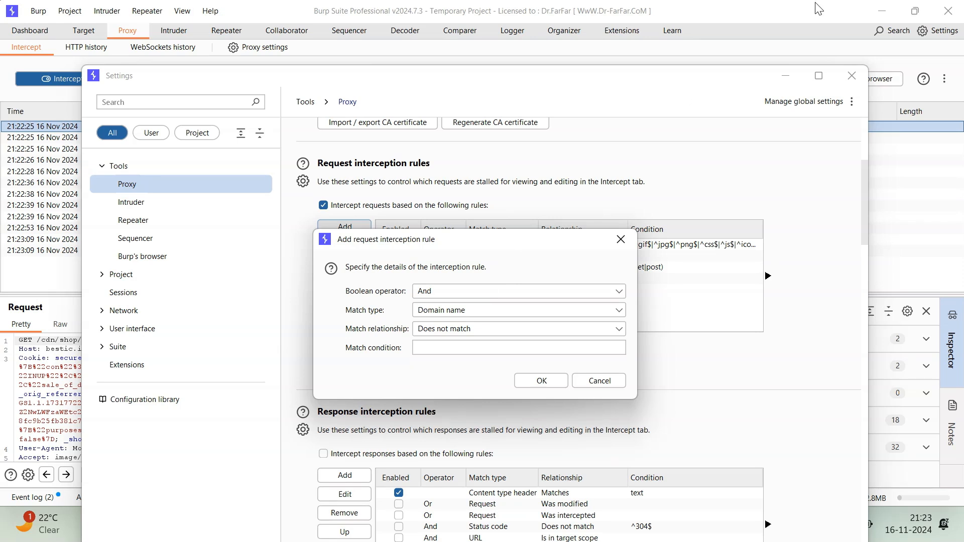
- Copy the pattern .*\.mozilla\..* from the Notepad notes into the new rule's match condition
key(super)
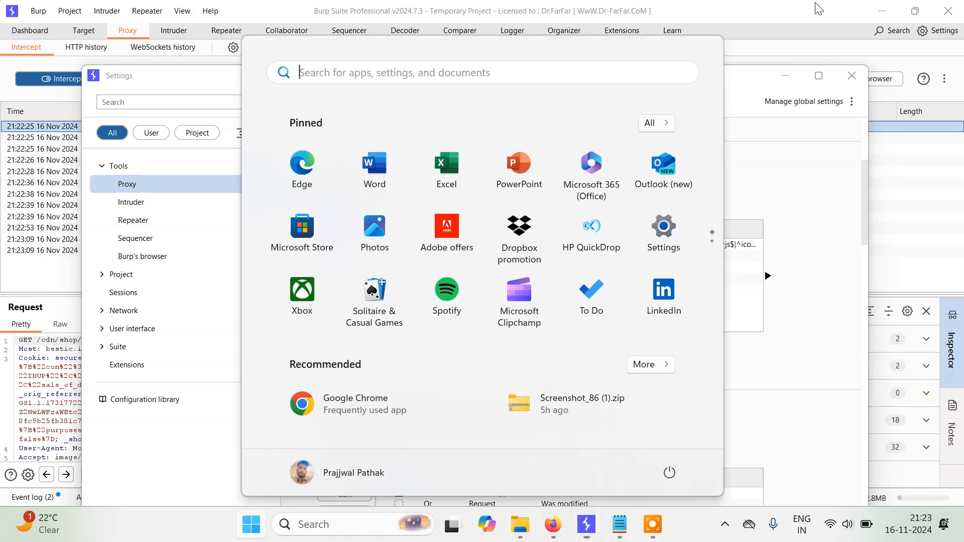
click(630, 526)
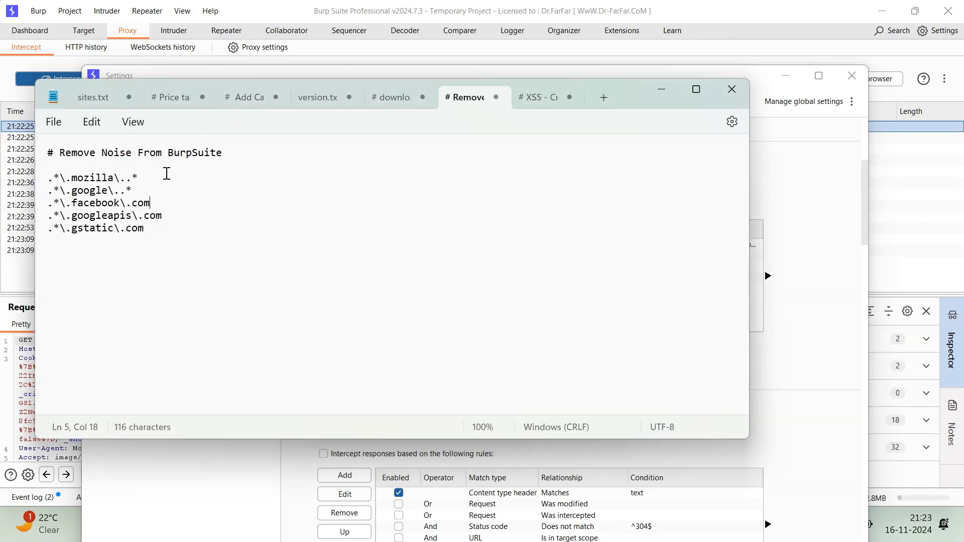
drag(148, 177, 42, 186)
key(ctrl+c)
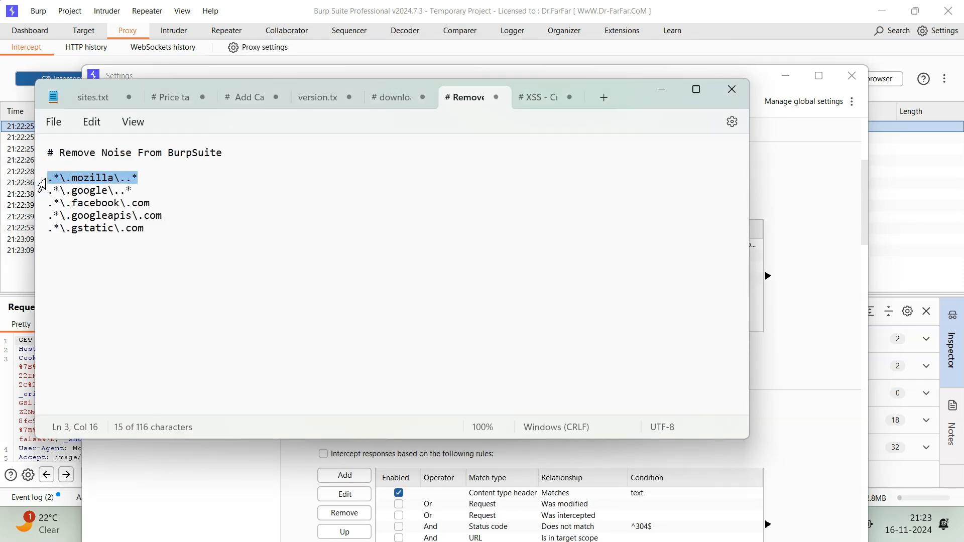
click(801, 321)
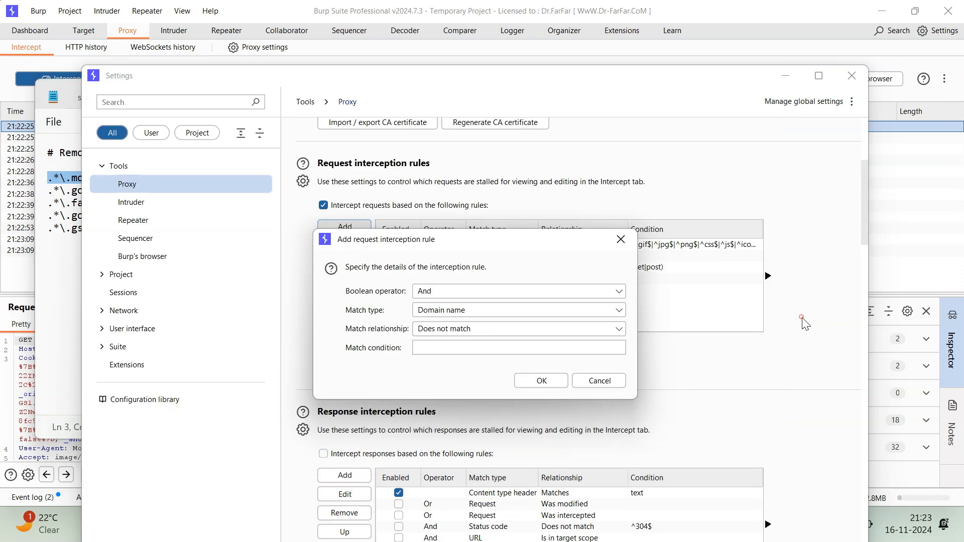
click(433, 347)
key(ctrl+v)
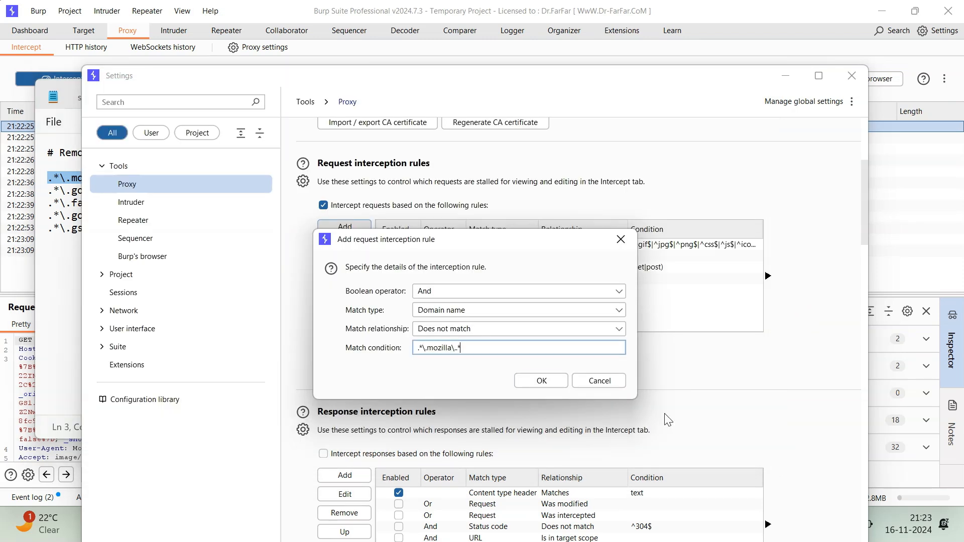
- Review the mozilla pattern in the Notepad notes and save the mozilla interception rule
key(super)
click(620, 524)
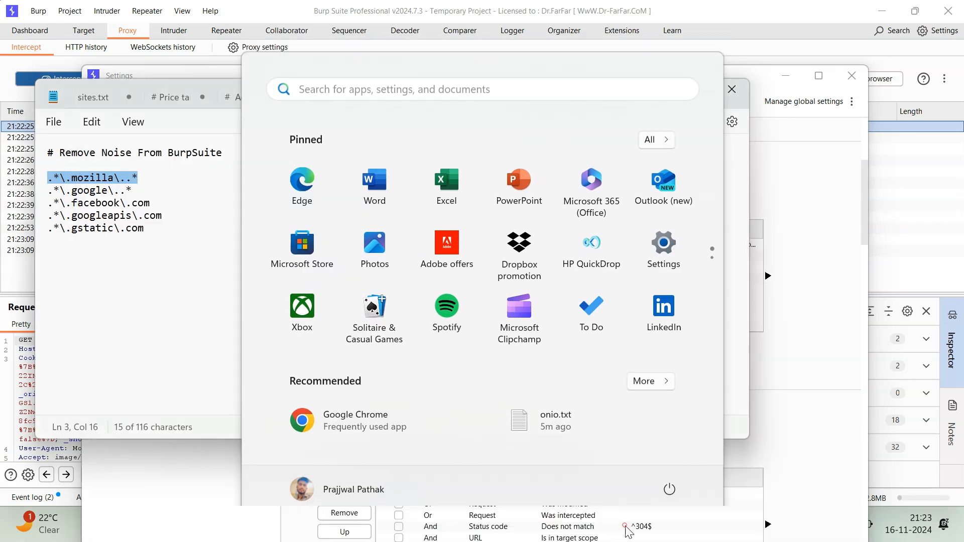
click(82, 182)
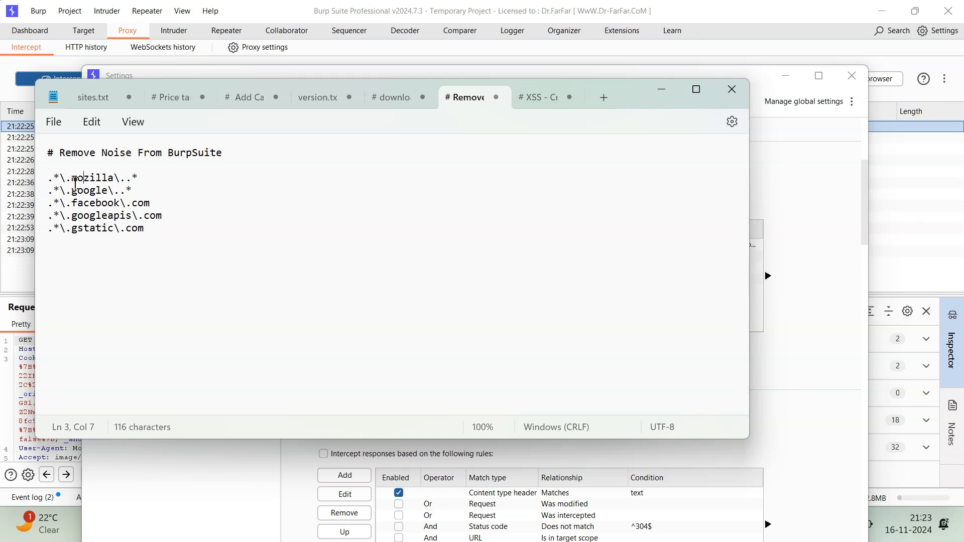
click(154, 180)
click(792, 209)
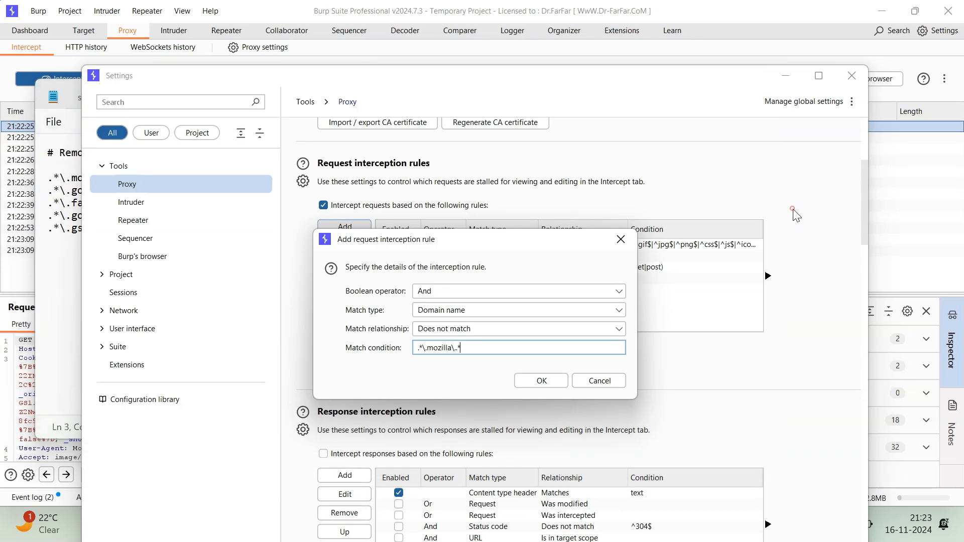
click(541, 384)
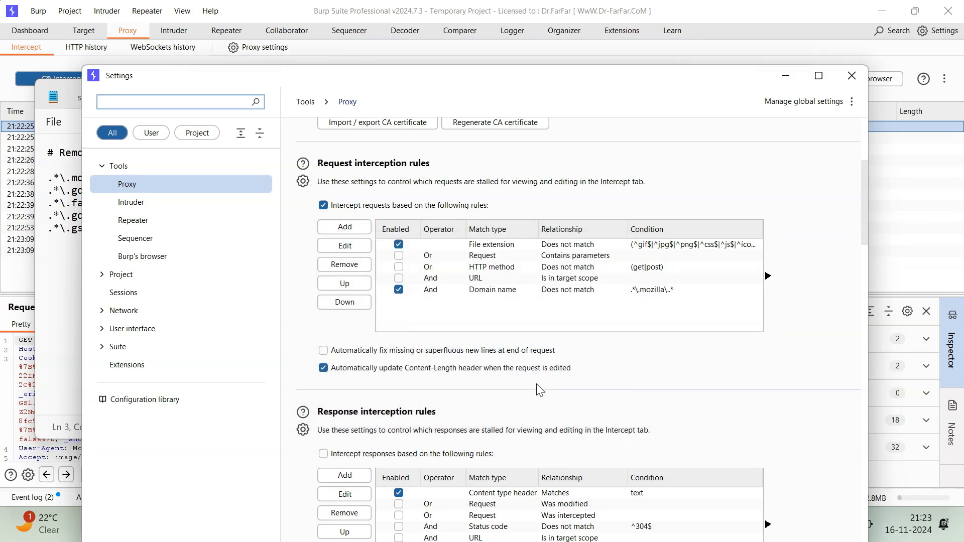
- Set up another domain name rule with Does not match and the condition .*\.google\..* copied from the Notepad notes
click(355, 227)
click(475, 329)
click(450, 358)
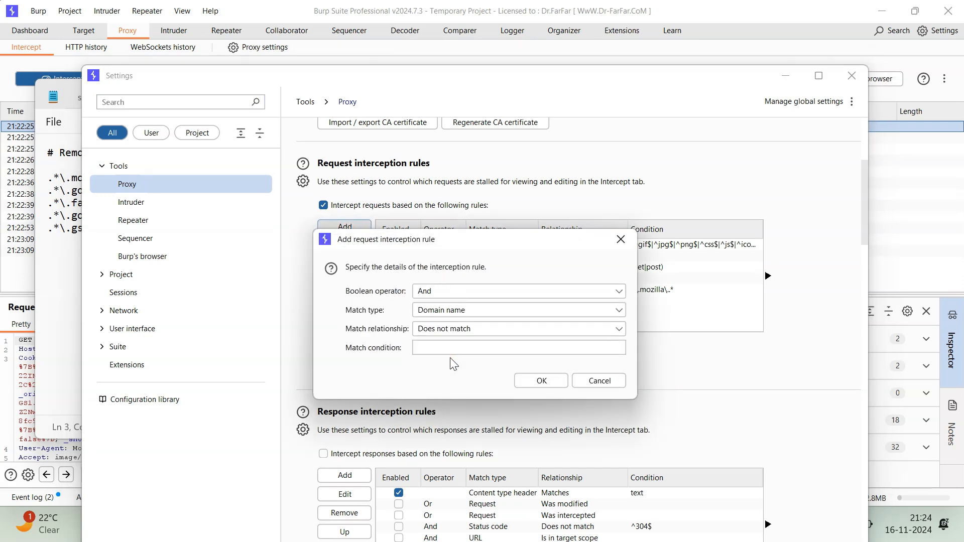
key(super)
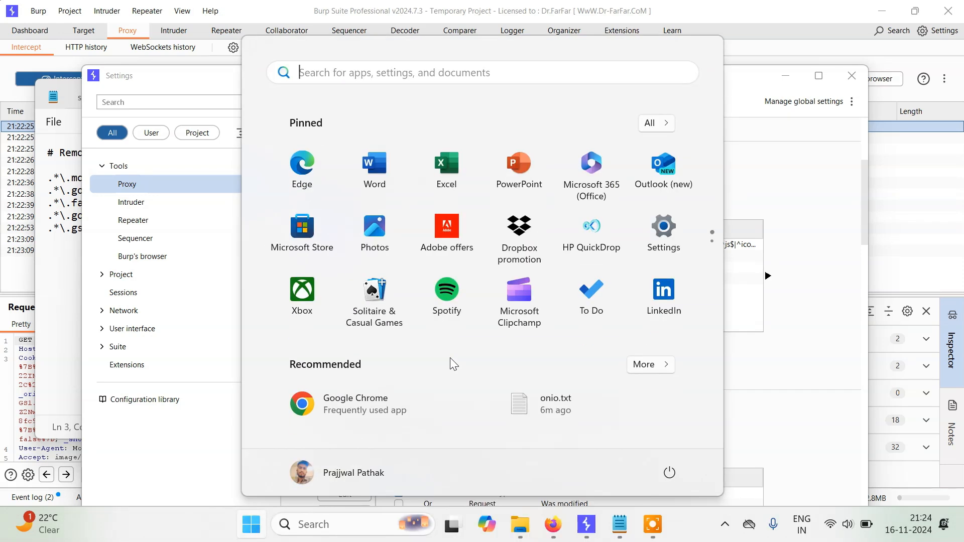
click(630, 522)
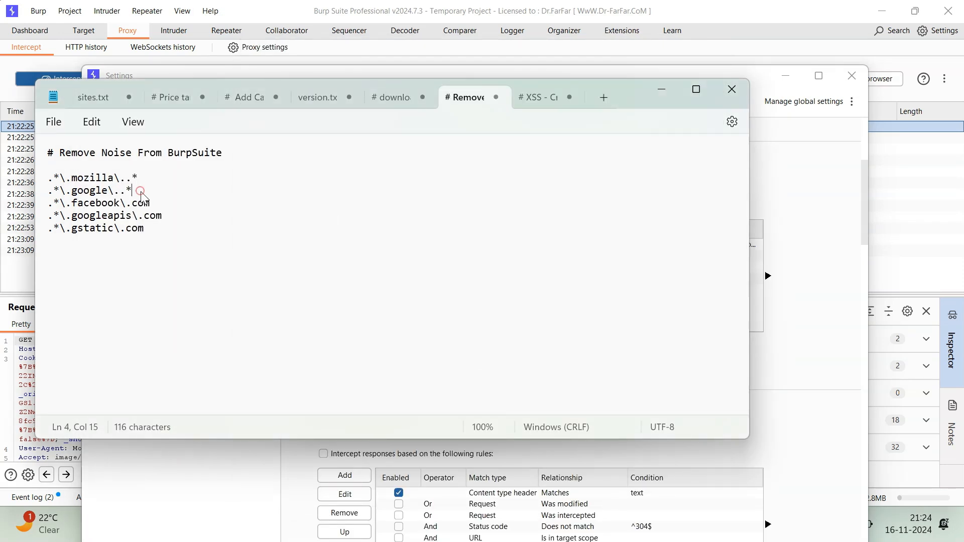
drag(133, 191, 46, 196)
key(ctrl+c)
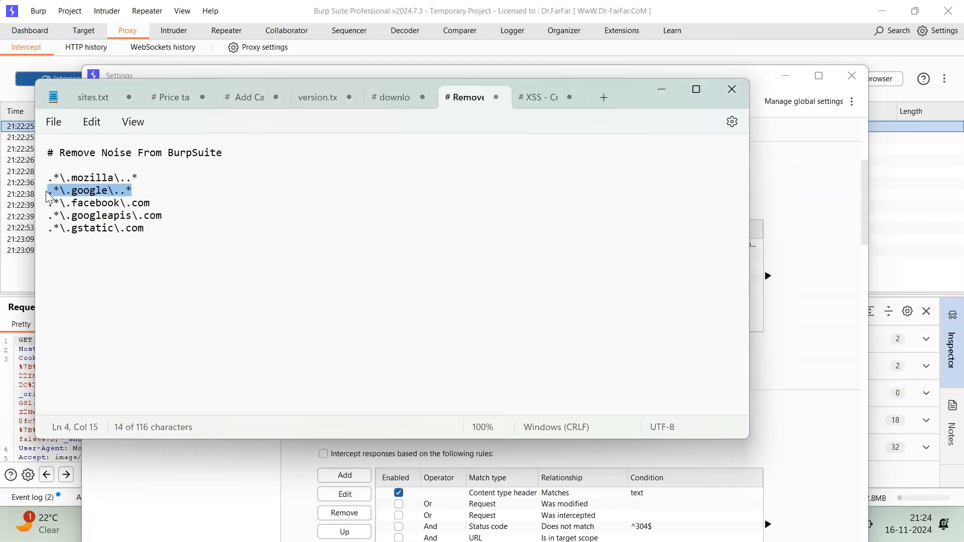
click(803, 286)
click(448, 347)
key(ctrl+v)
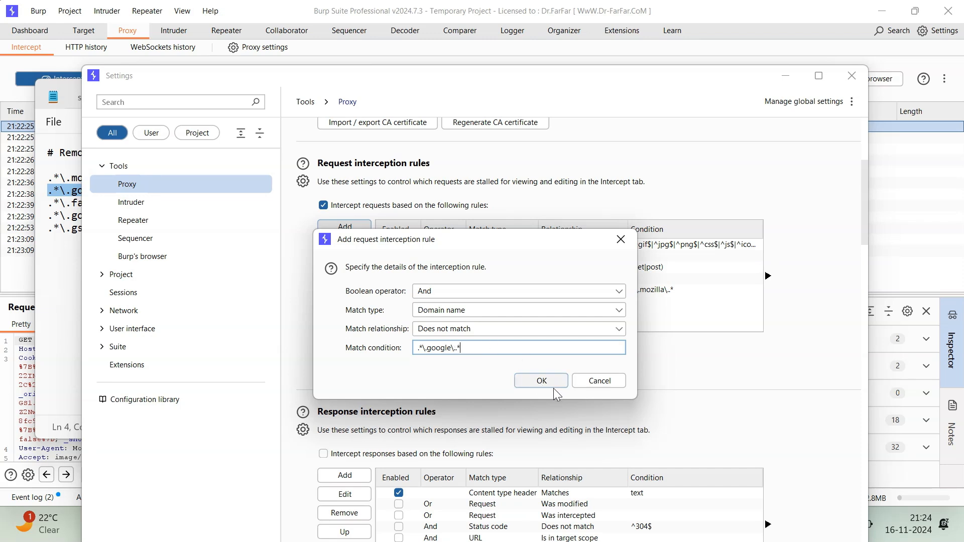
- Check the google rule's match relationship and condition, keeping Does not match, and save the rule
click(554, 328)
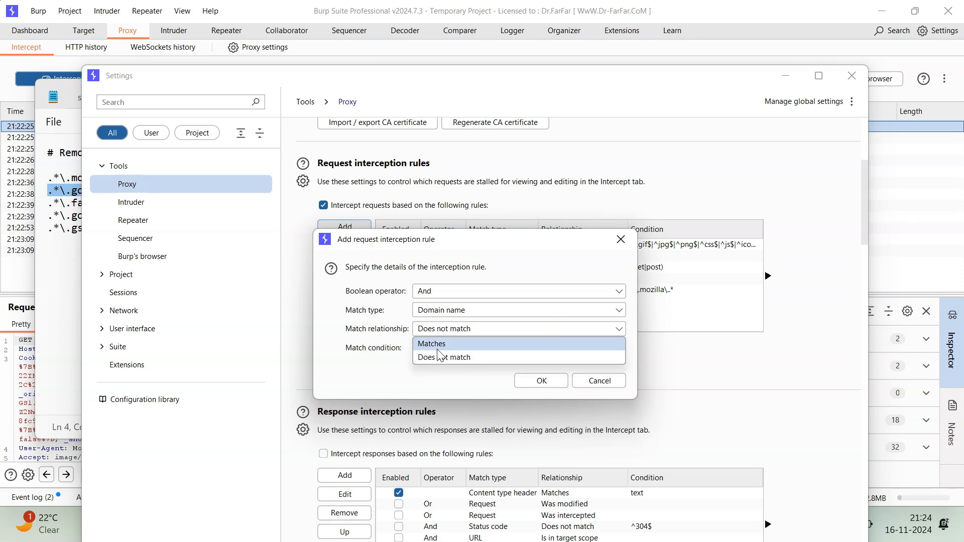
click(376, 370)
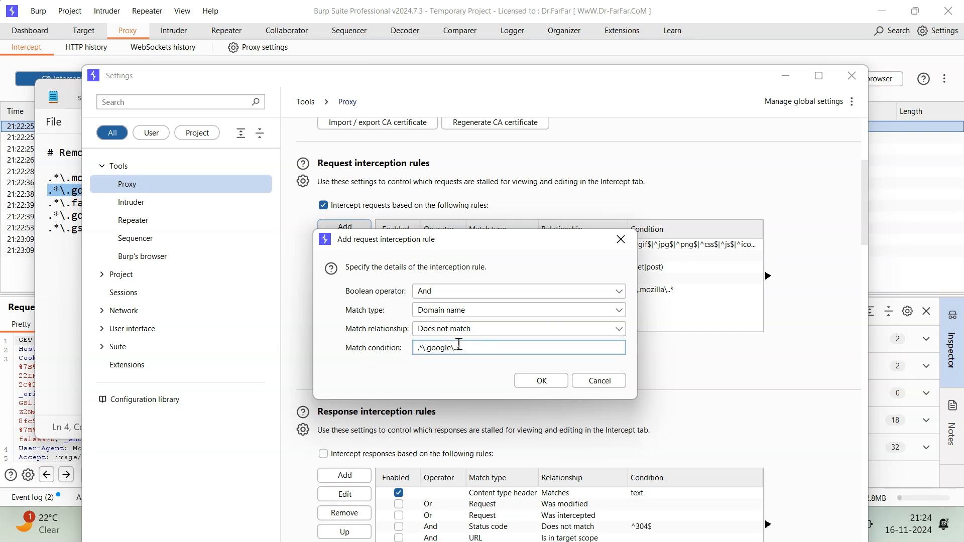
drag(476, 347, 418, 348)
click(501, 354)
click(549, 382)
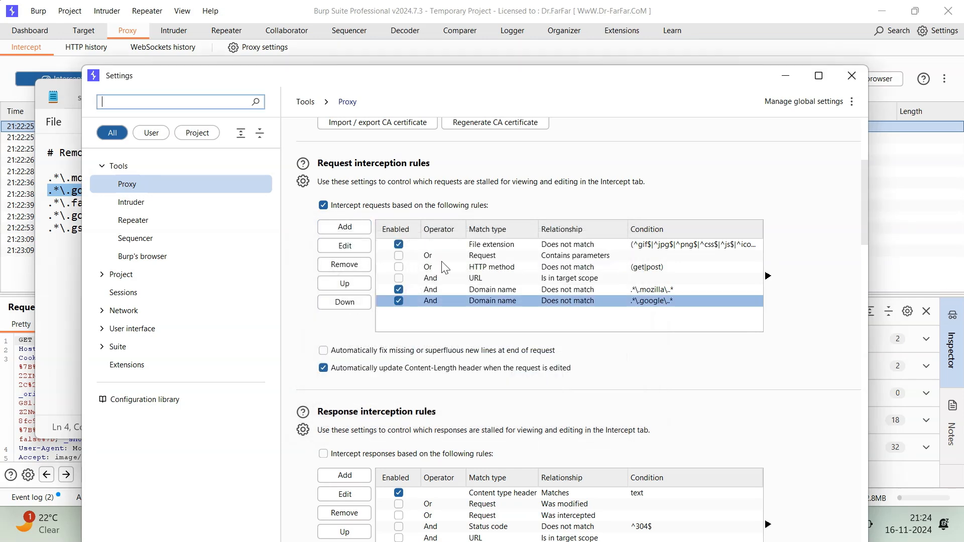
- Start another request interception rule and copy the pattern .*\.facebook\.com from the Notepad notes
click(356, 224)
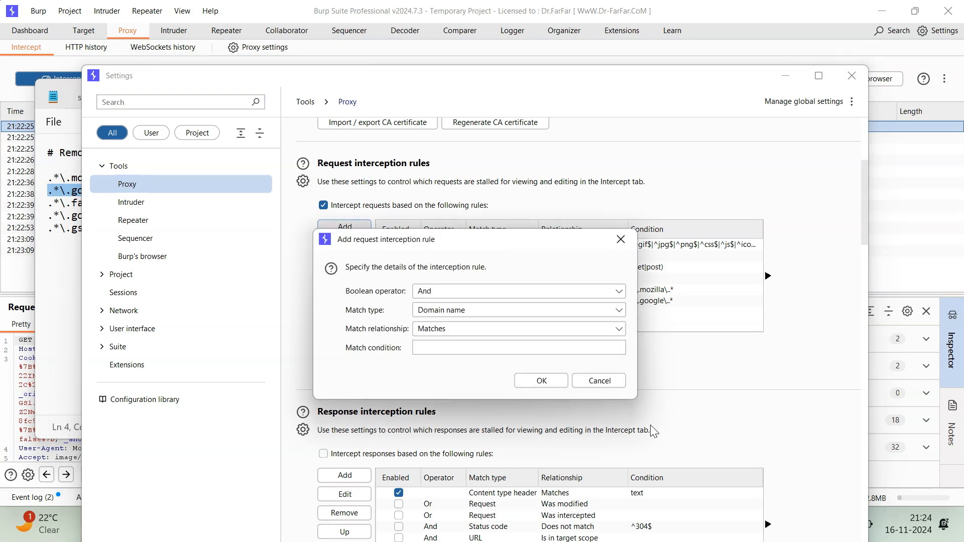
key(super)
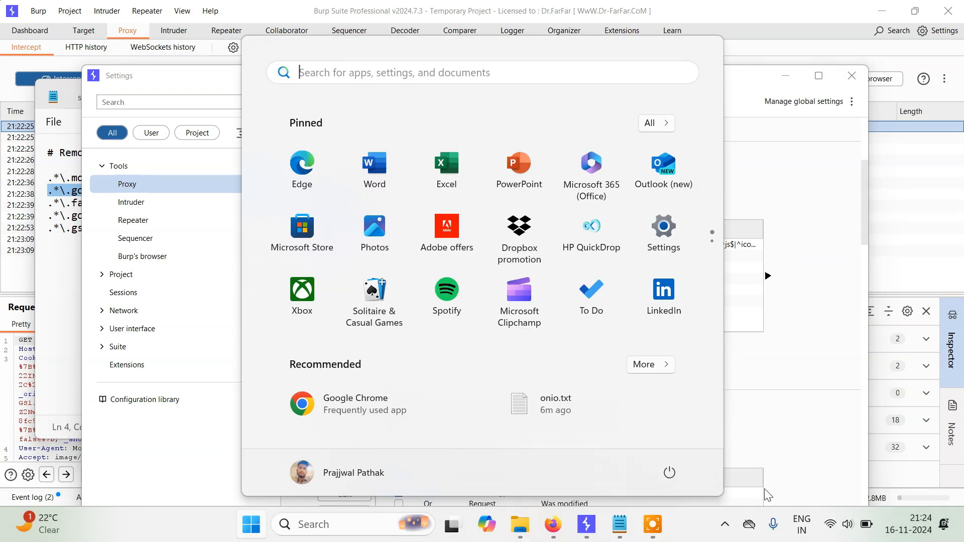
click(626, 529)
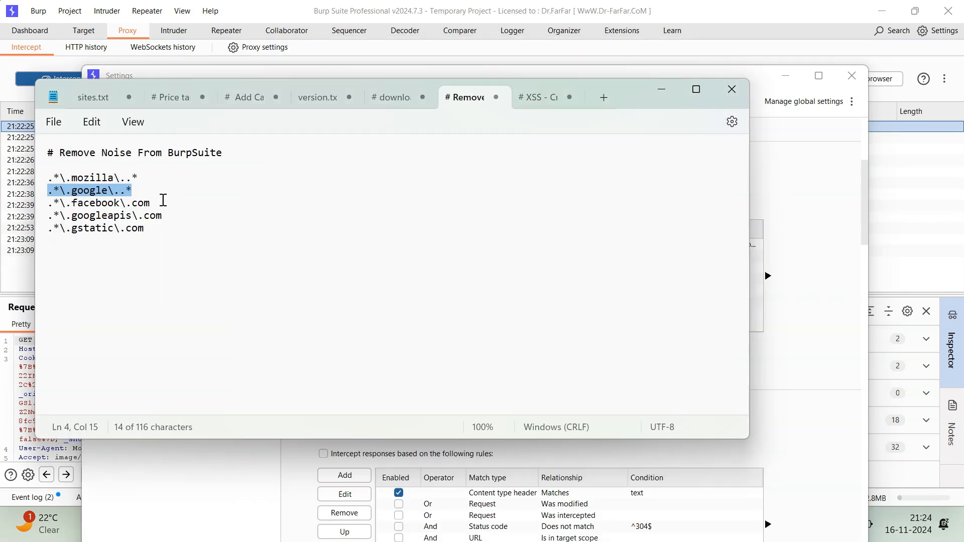
drag(161, 200, 44, 208)
key(ctrl+c)
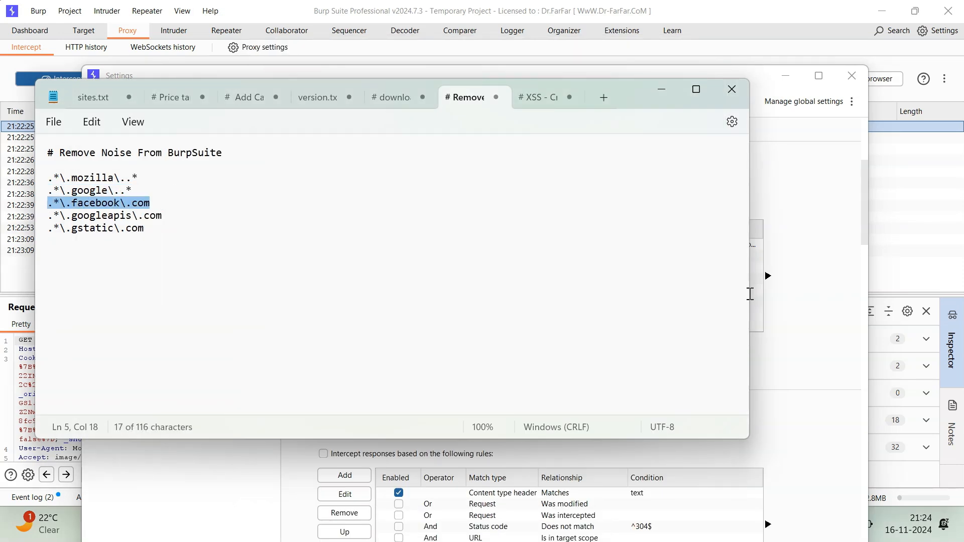
- Fill the new domain name rule with condition .*\.facebook\.com, set its relationship to Does not match, and save it
click(804, 311)
click(426, 350)
key(ctrl+v)
click(455, 327)
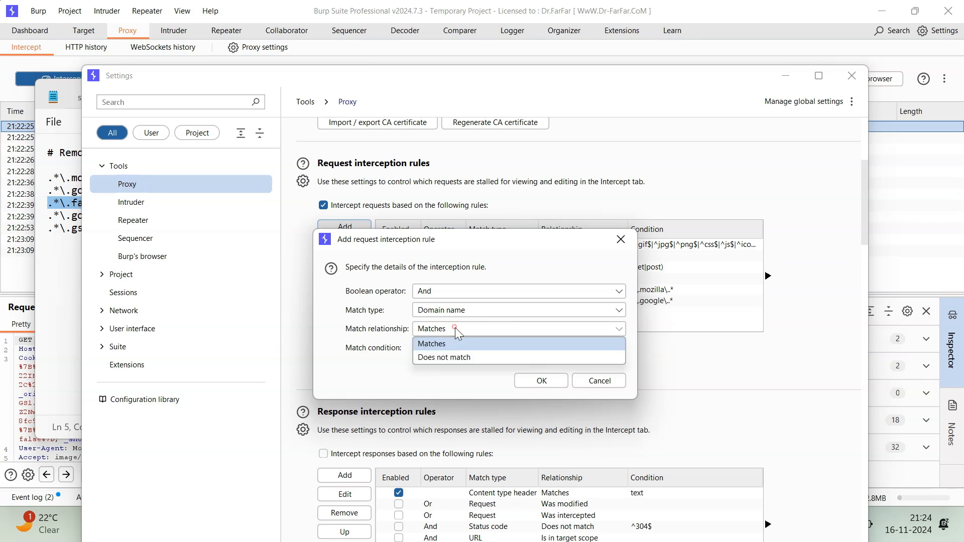
click(450, 354)
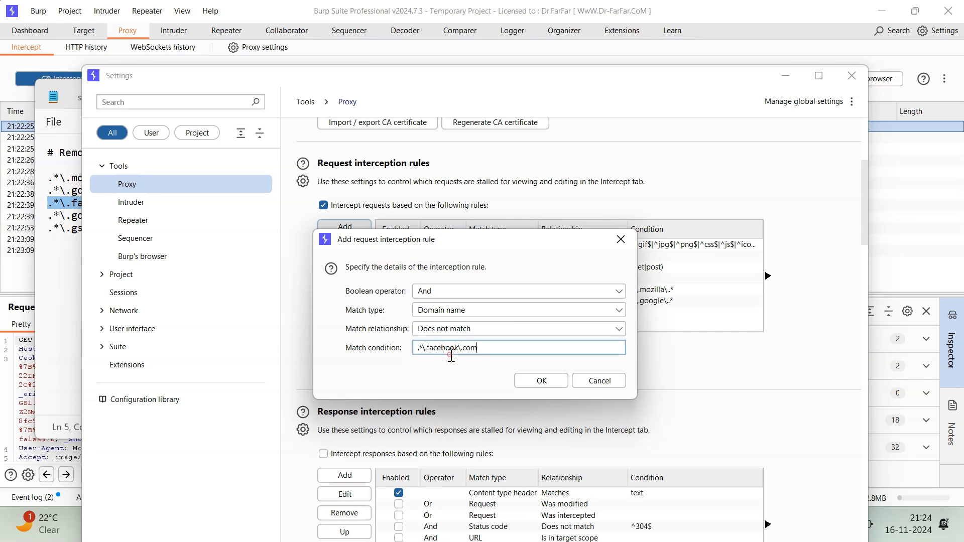
click(540, 381)
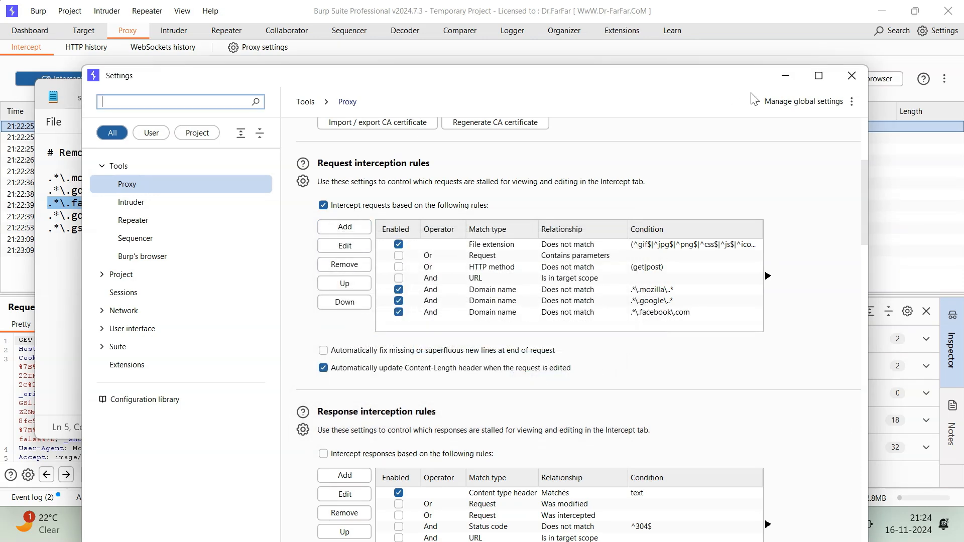
- Close the proxy settings and switch interception off and back on to release the queued requests
click(856, 79)
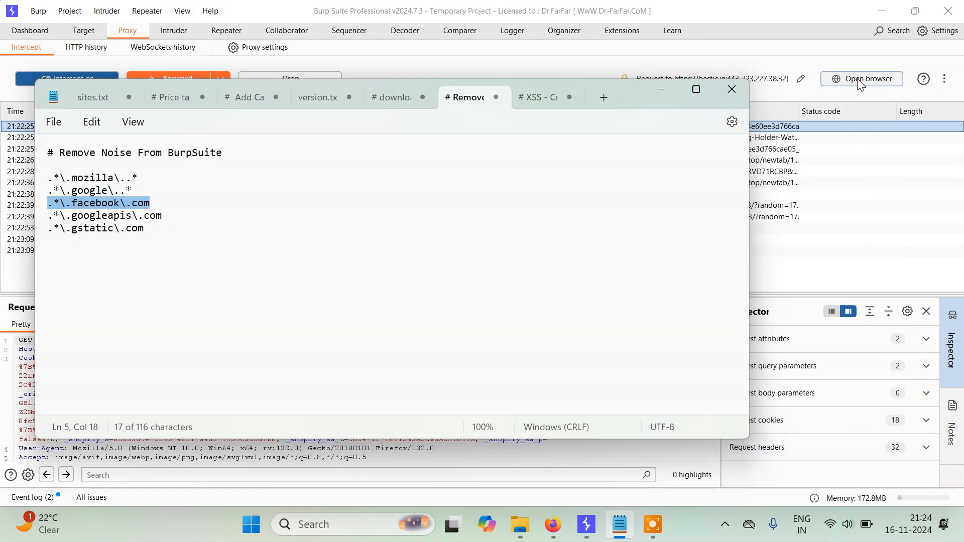
click(801, 247)
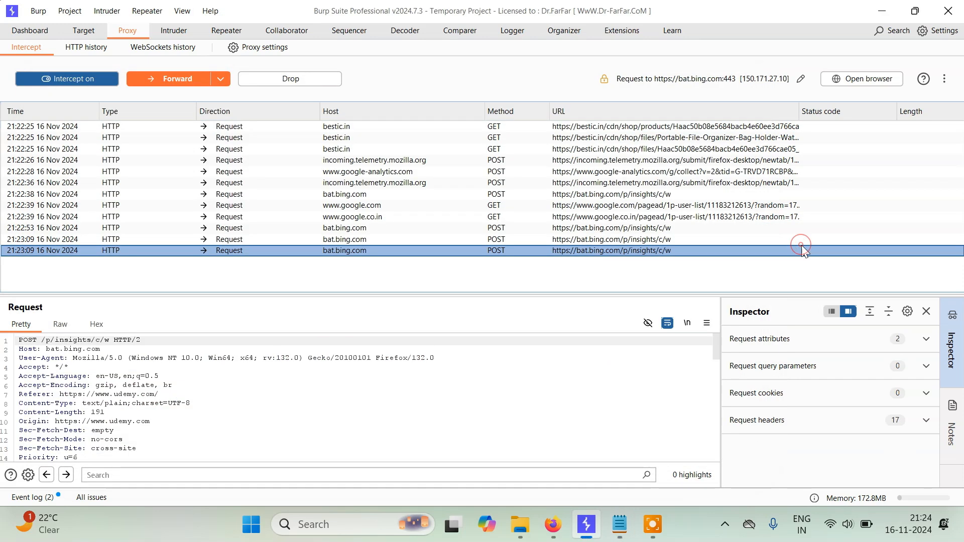
click(82, 79)
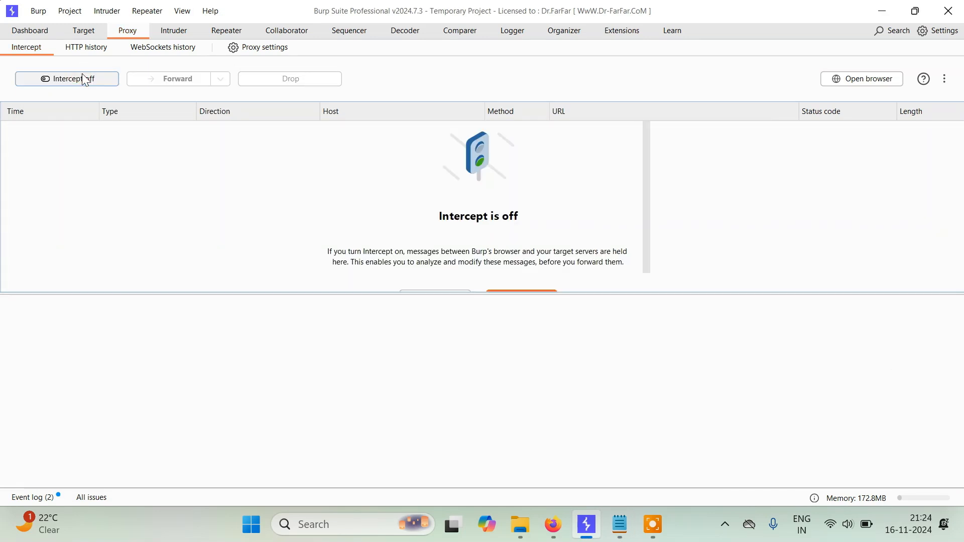
click(84, 79)
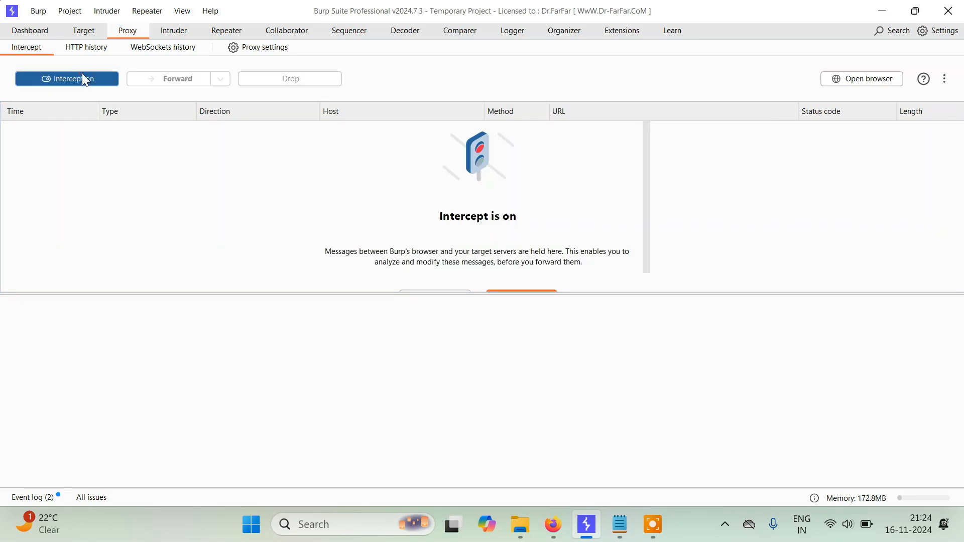
- Load the nanocliq site in a new Firefox tab and forward the first intercepted requests in Burp Suite
click(552, 525)
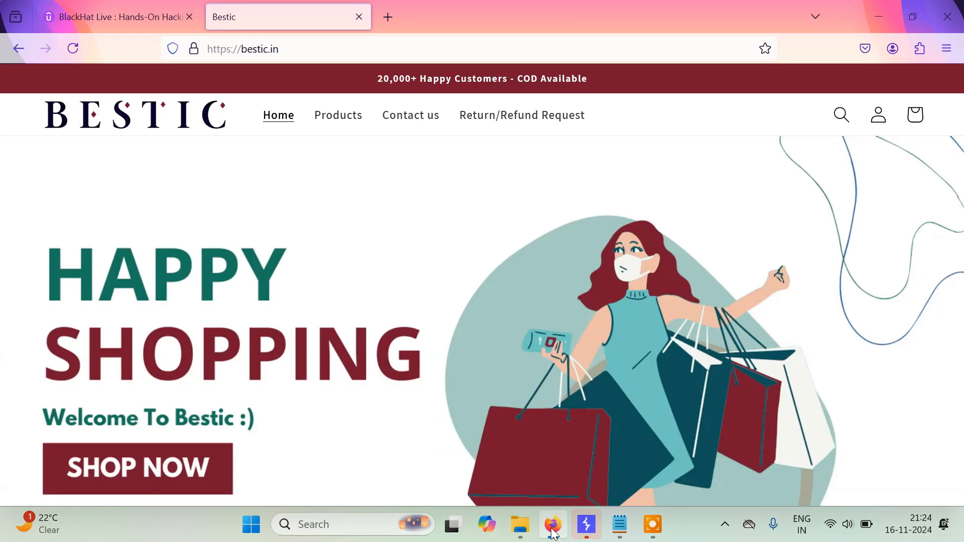
click(387, 15)
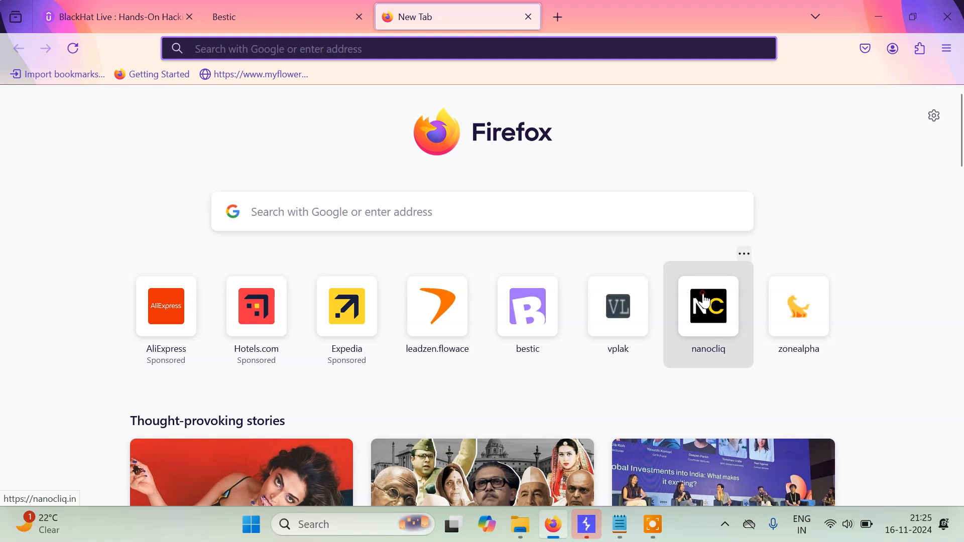
click(707, 307)
click(582, 517)
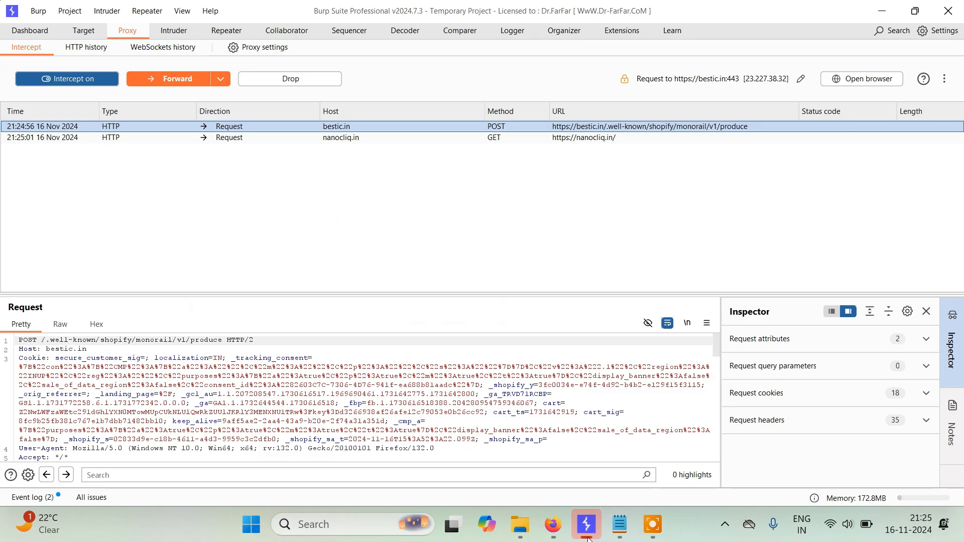
click(164, 74)
click(164, 79)
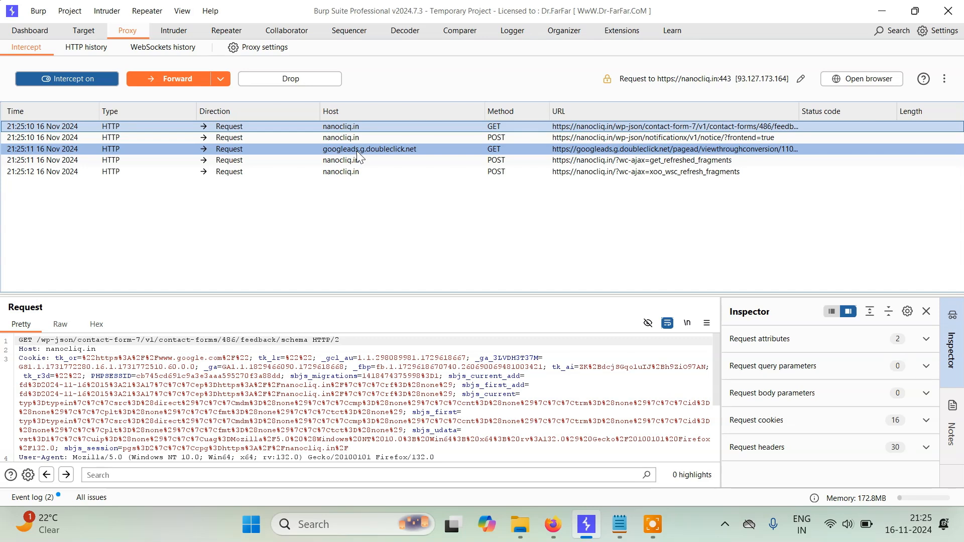
- Compare the googleapis and gstatic patterns in the Notepad notes with the intercepted googleads.g.doubleclick.net request
click(616, 539)
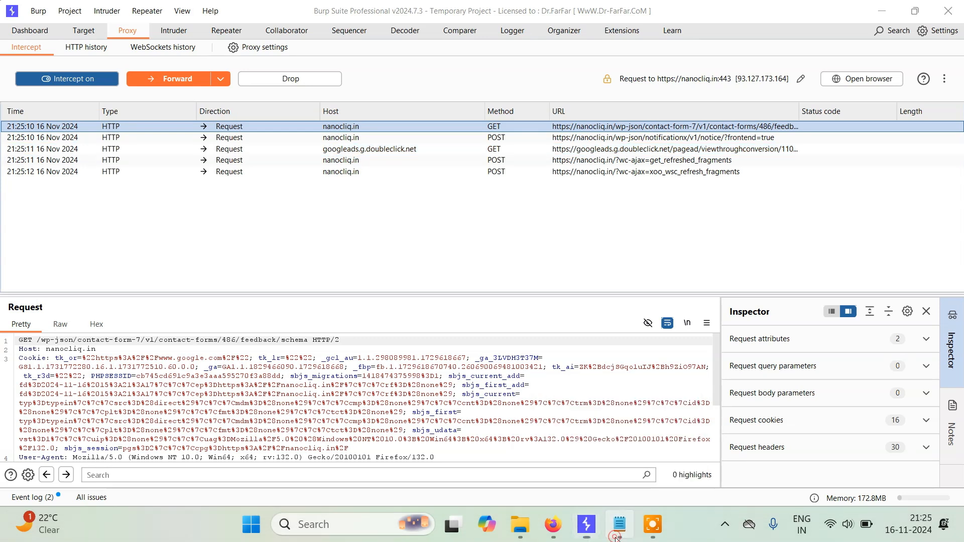
click(166, 226)
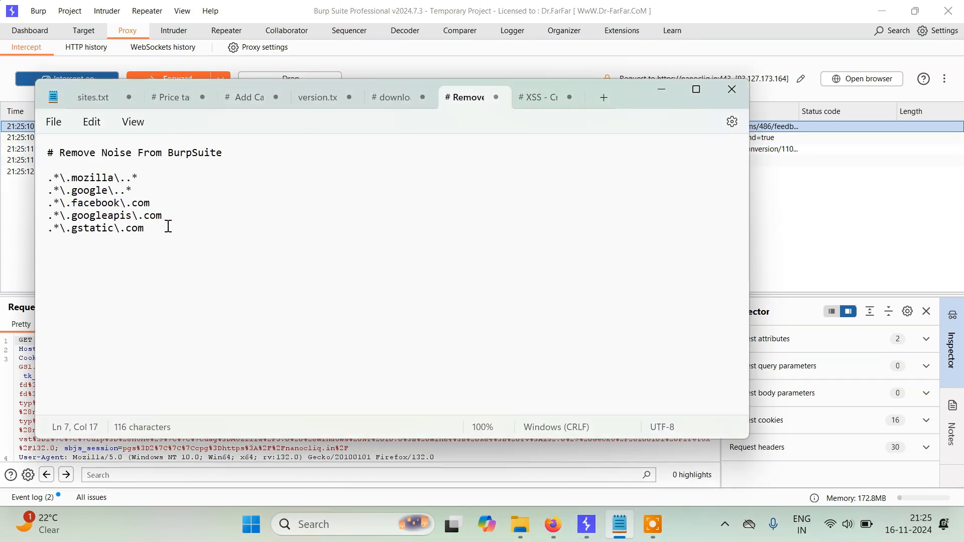
drag(175, 216, 114, 217)
click(114, 216)
click(811, 226)
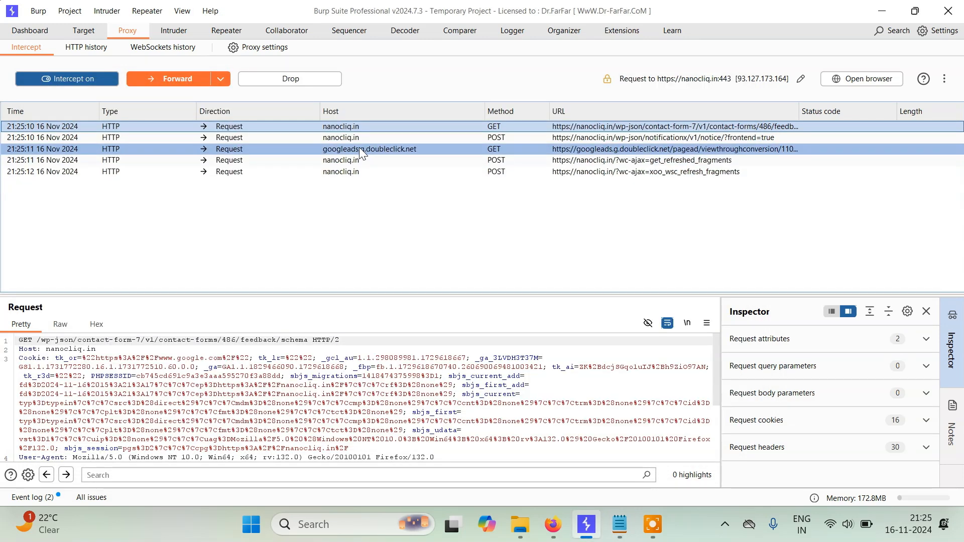
click(619, 524)
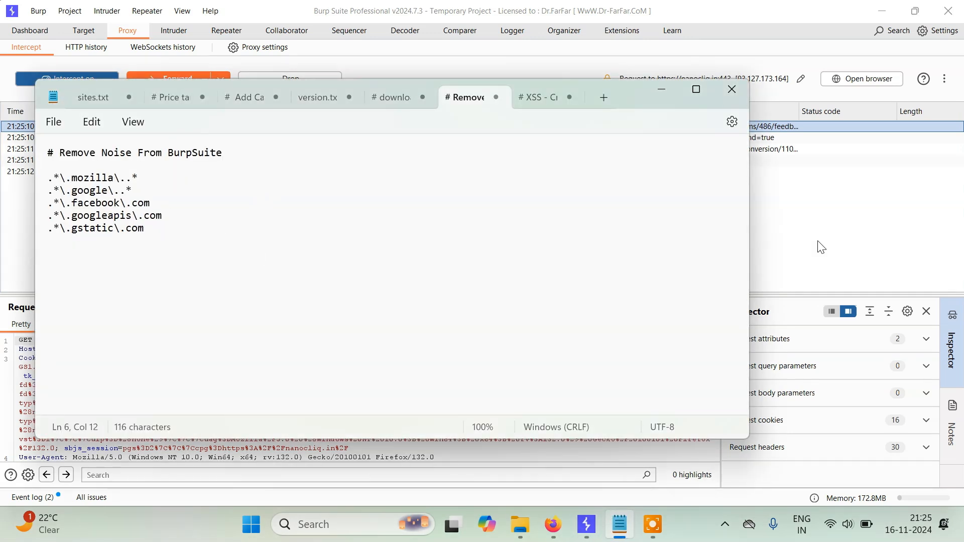
click(838, 246)
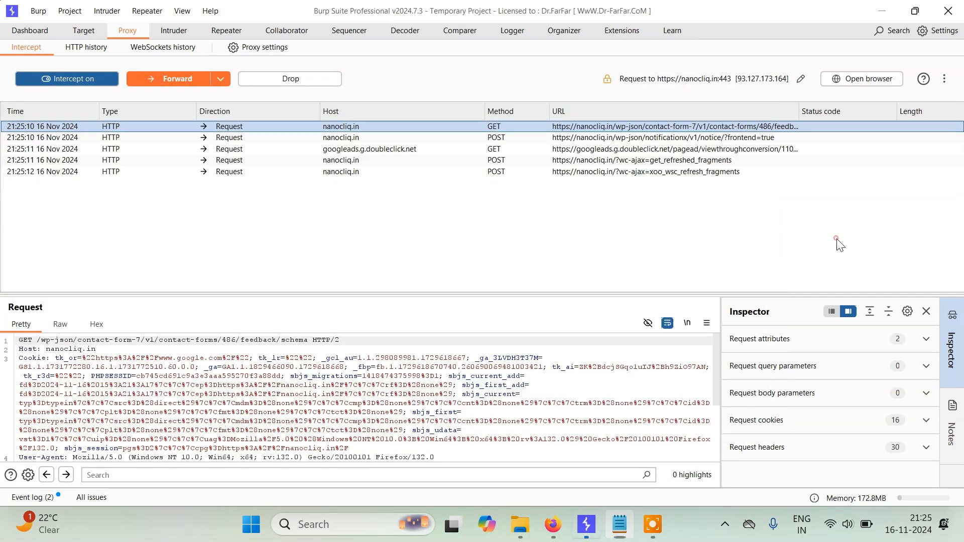
- Forward all remaining intercepted requests and switch to Firefox to view the nanocliq page
click(191, 79)
click(191, 78)
click(191, 79)
click(191, 79)
click(191, 78)
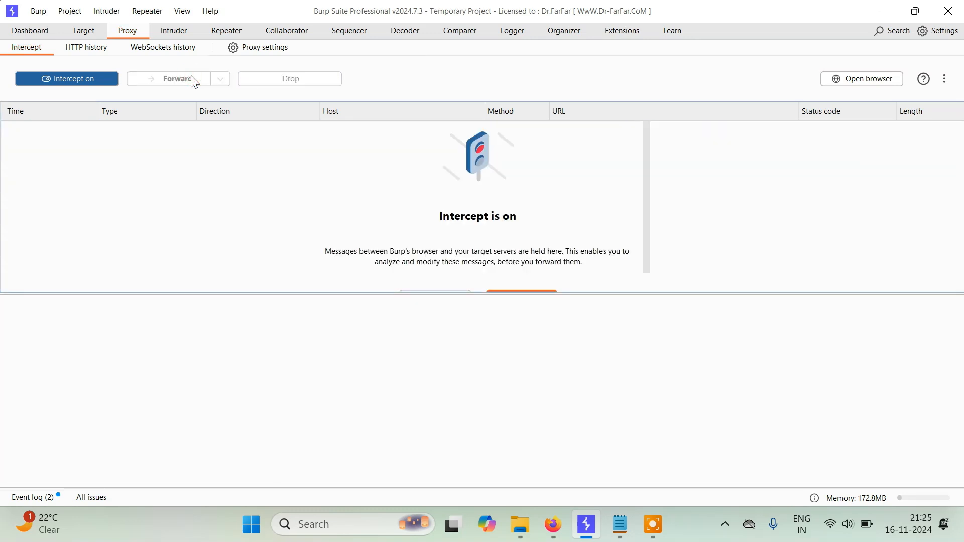
click(556, 531)
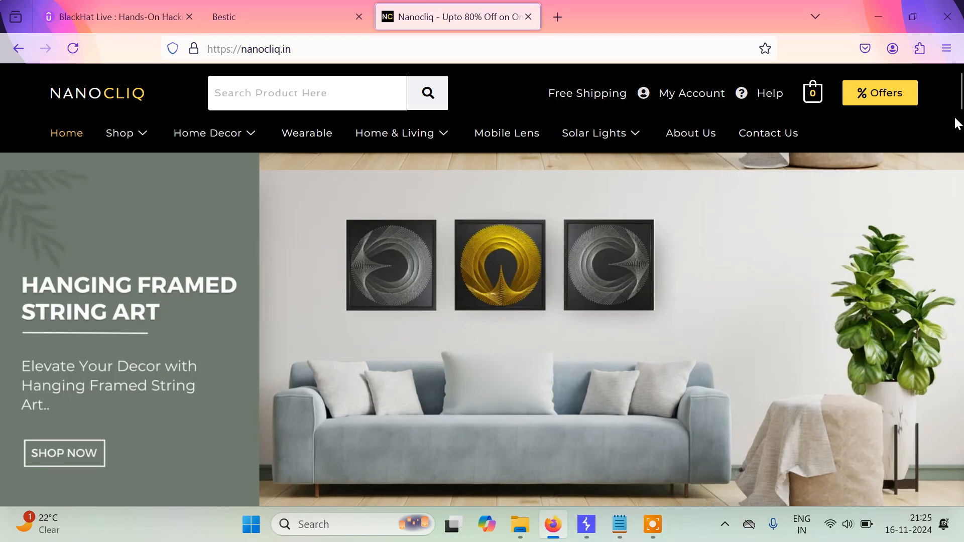
- Review the .*\.googleapis\.com and .*\.gstatic\.com patterns in the Notepad notes
click(619, 525)
click(176, 230)
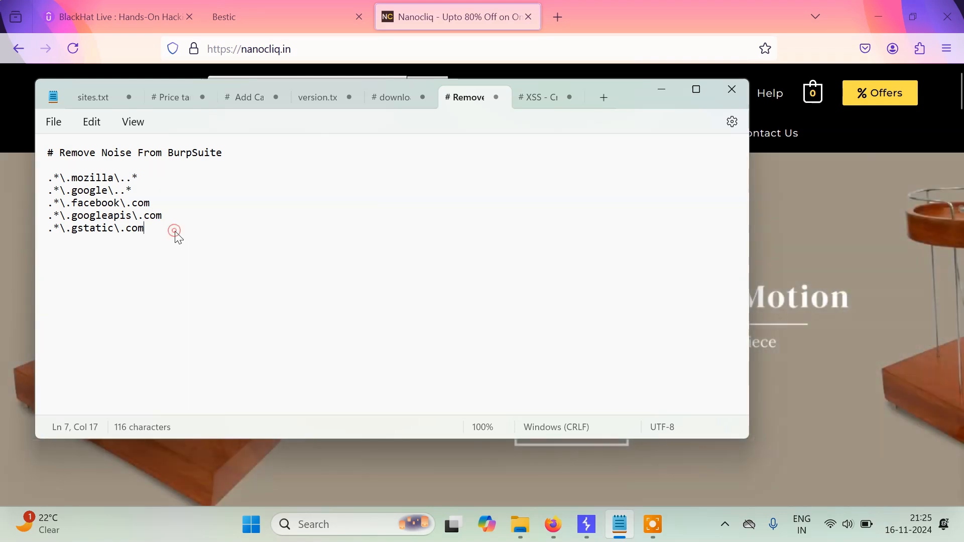
drag(174, 230, 43, 215)
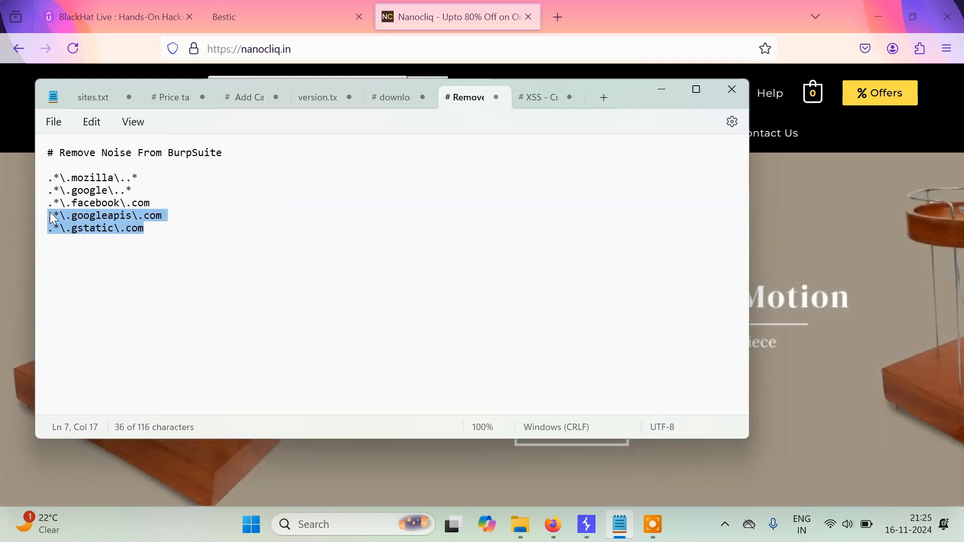
click(230, 246)
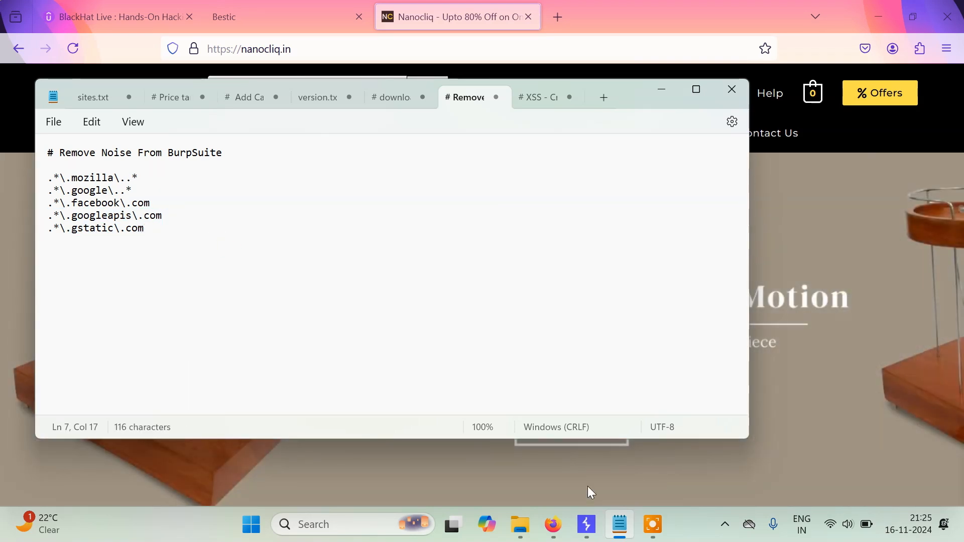
- Save Burp Suite's user settings to the Desktop as filter_noise from the proxy settings, and close the settings window
click(587, 525)
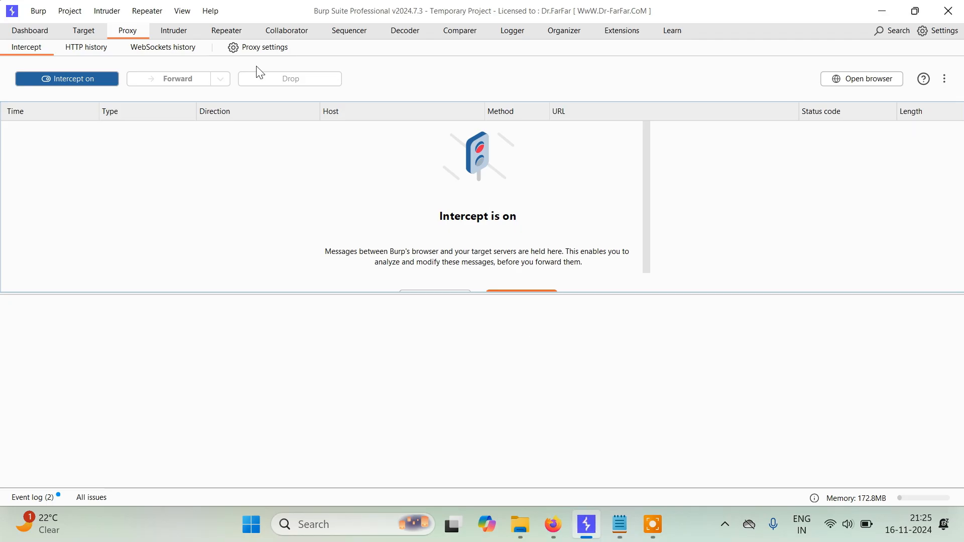
click(256, 50)
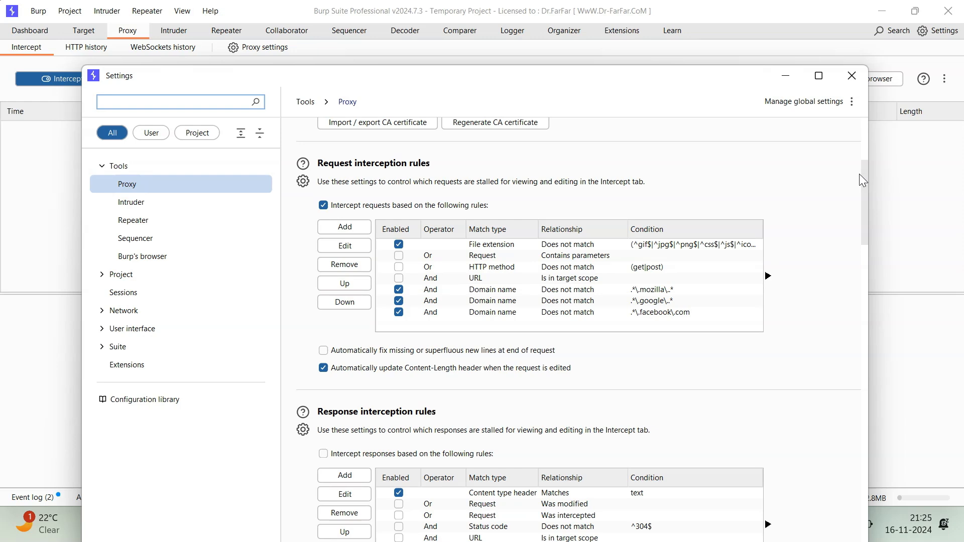
click(852, 103)
mouse_move(898, 107)
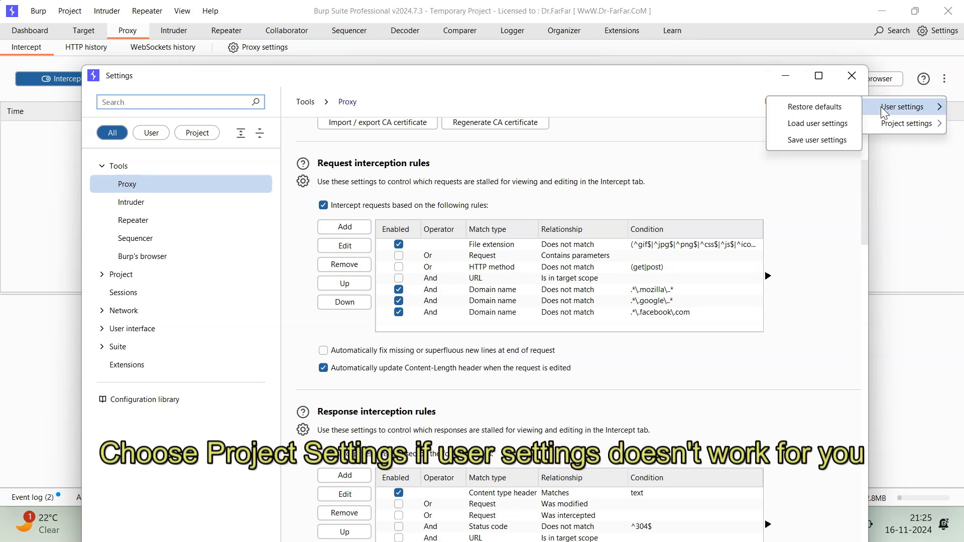
click(814, 139)
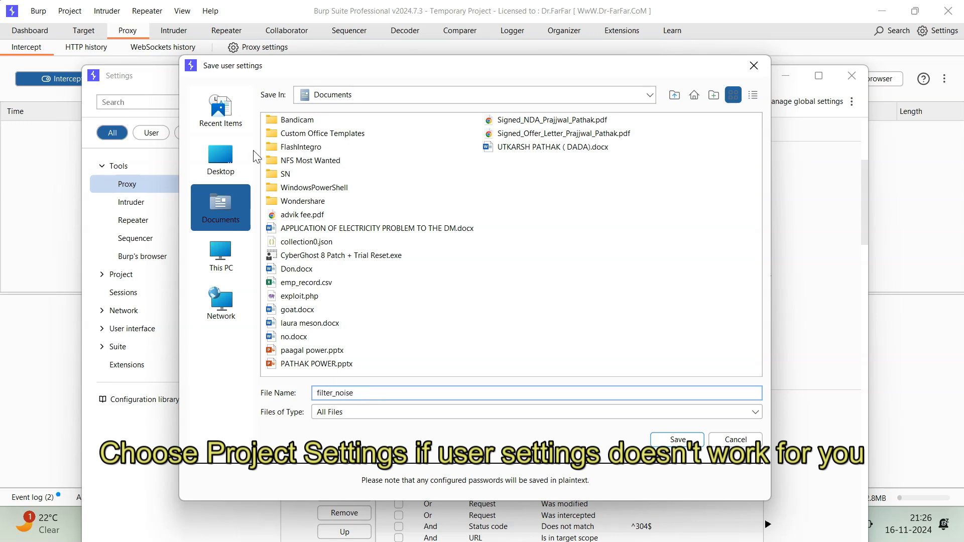
click(222, 157)
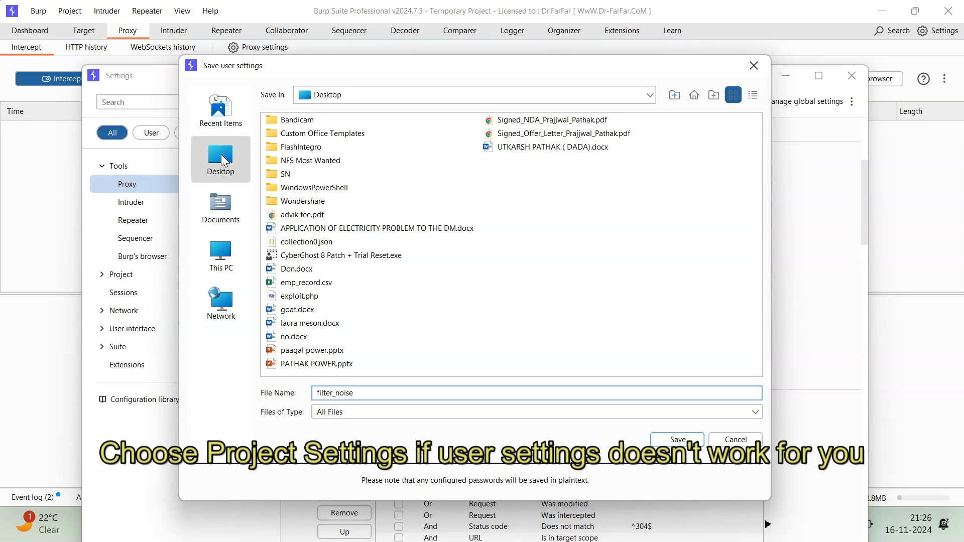
click(669, 445)
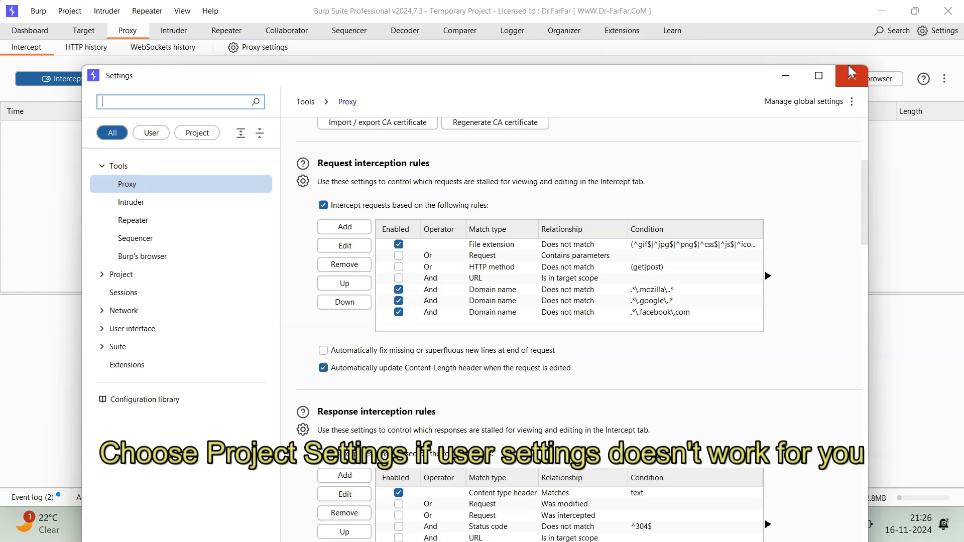
click(852, 76)
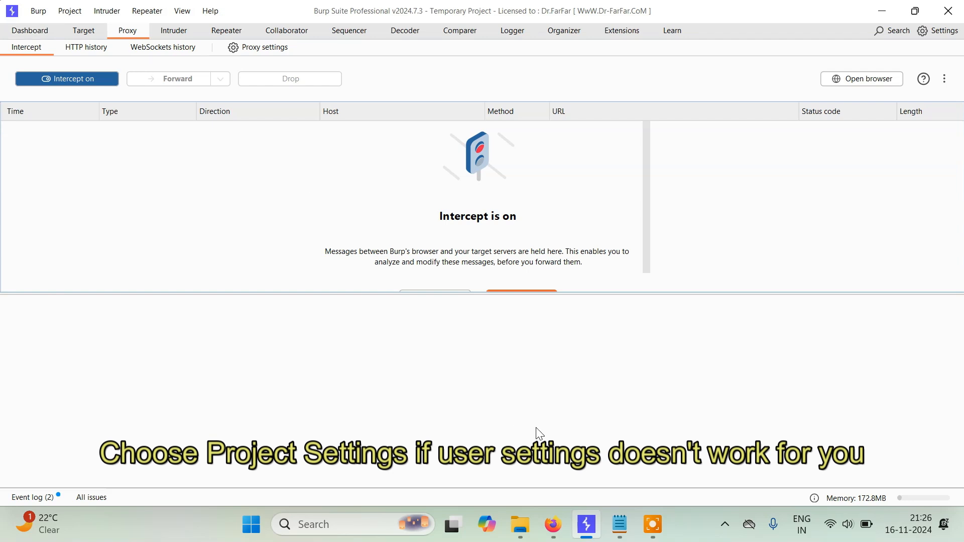
- Switch to Firefox and view the Udemy page of the BlackHat Live hacking course
click(551, 517)
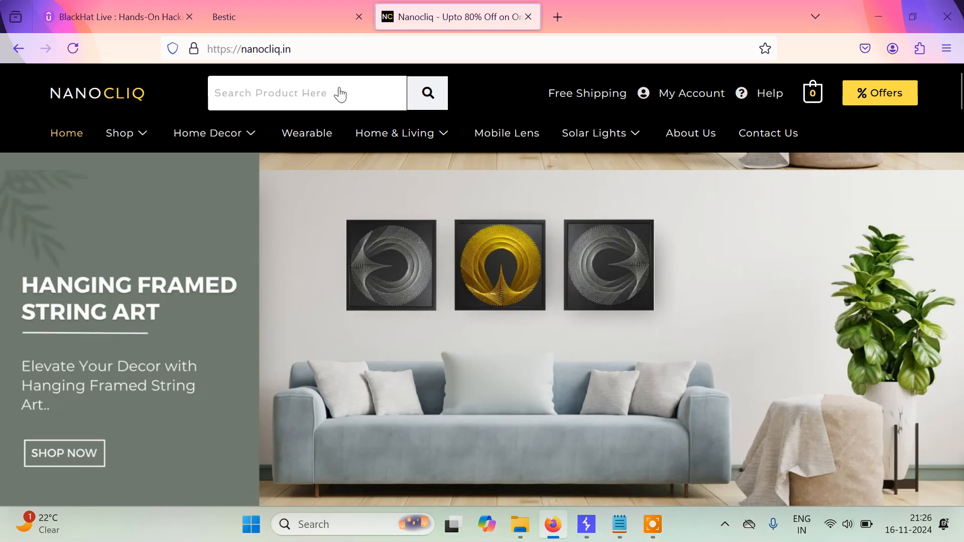
click(123, 9)
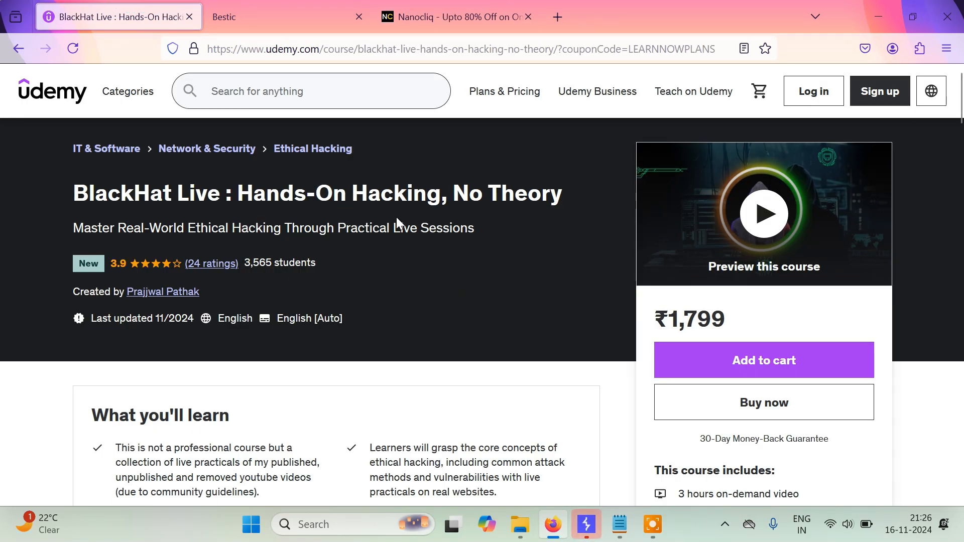